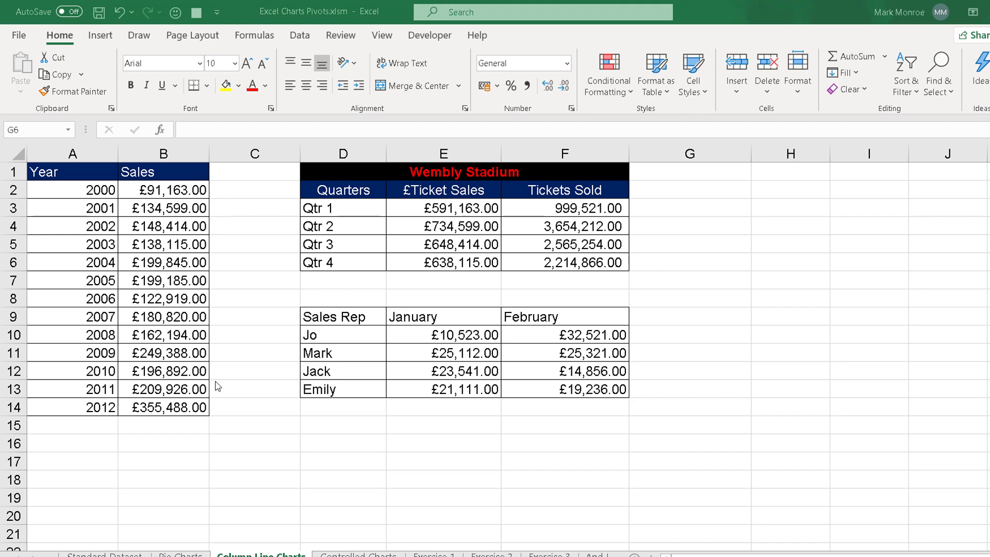
# - Insert a 2-D clustered column chart from the Year and Sales data in A1:B14 and move it closer to the table
pyautogui.click(707, 180)
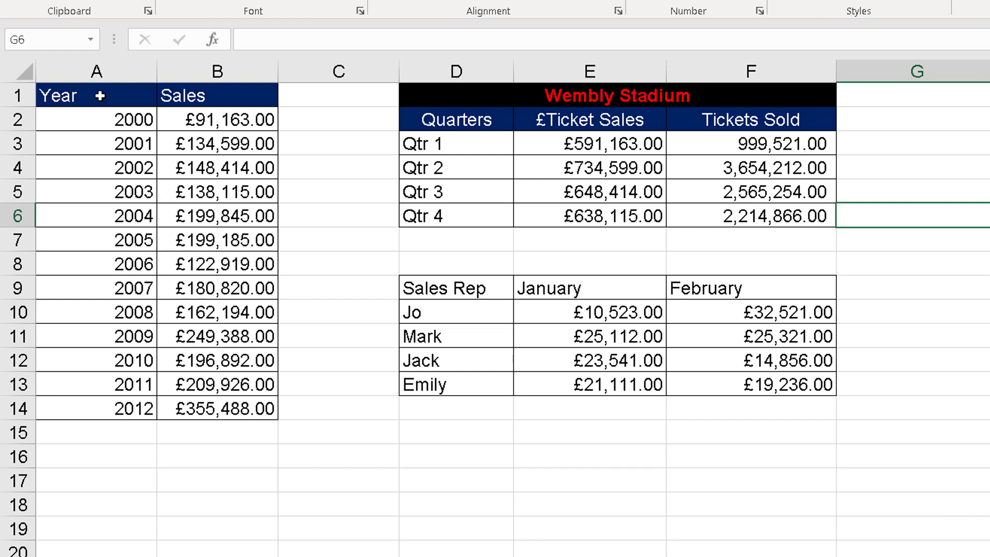
pyautogui.moveTo(97, 94); pyautogui.dragTo(212, 404)
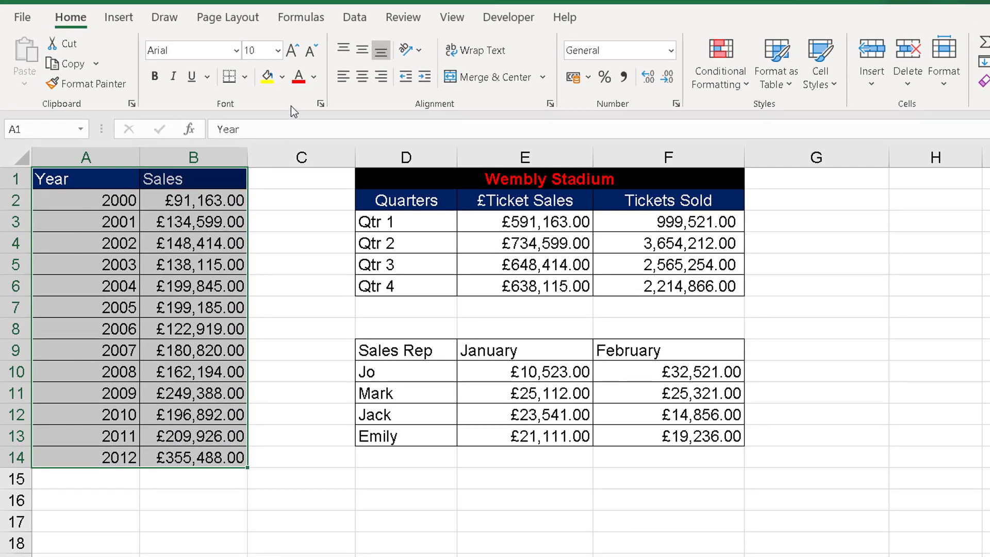
pyautogui.click(120, 18)
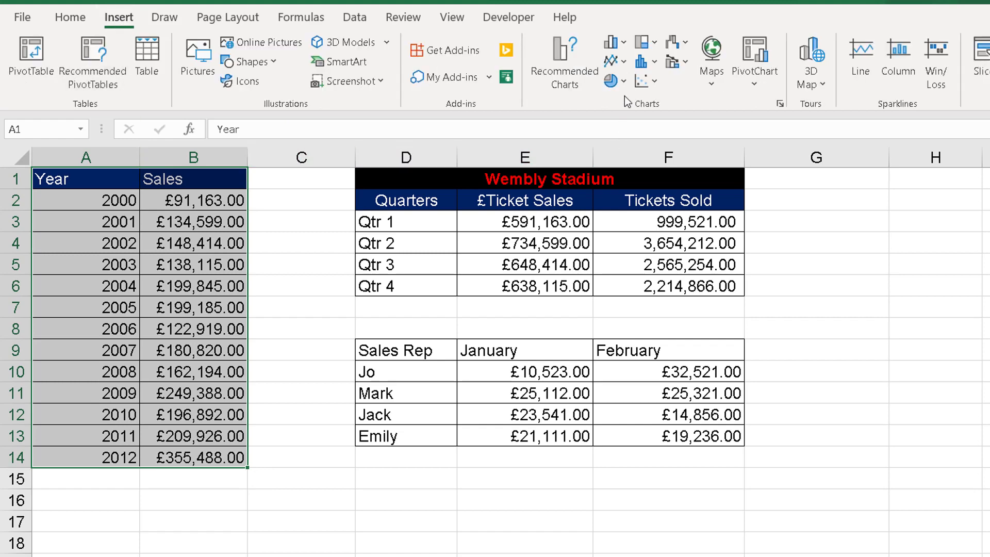
pyautogui.click(622, 42)
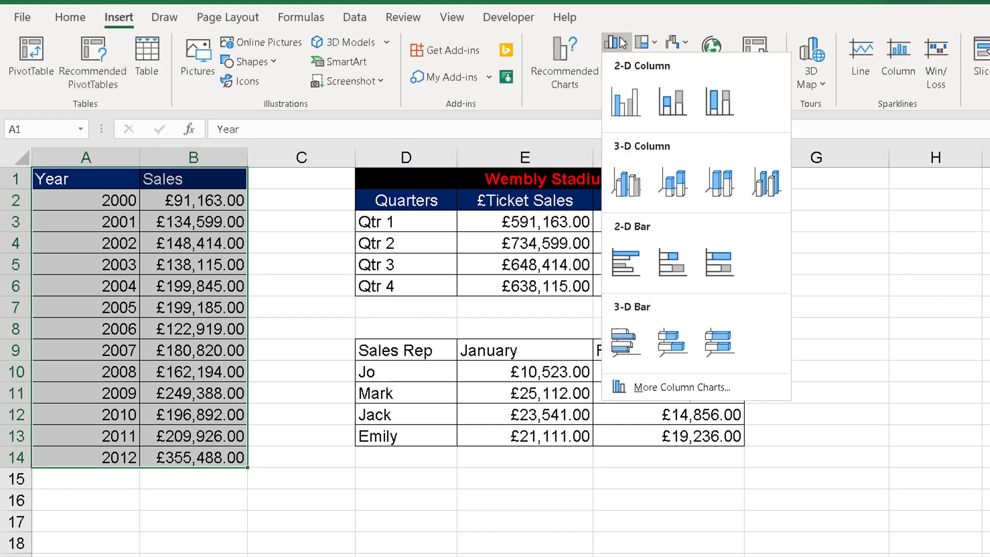
pyautogui.click(635, 104)
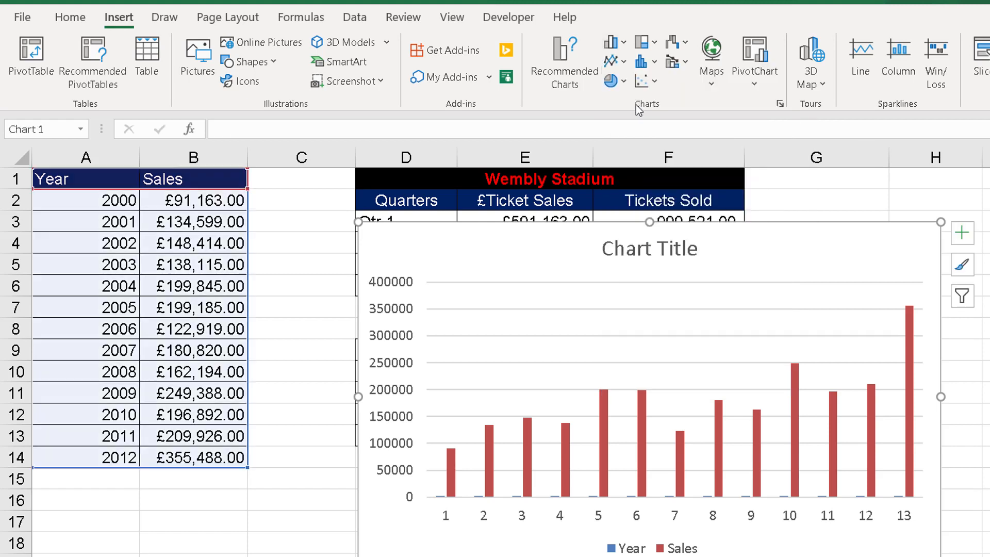
pyautogui.moveTo(793, 224); pyautogui.dragTo(714, 183)
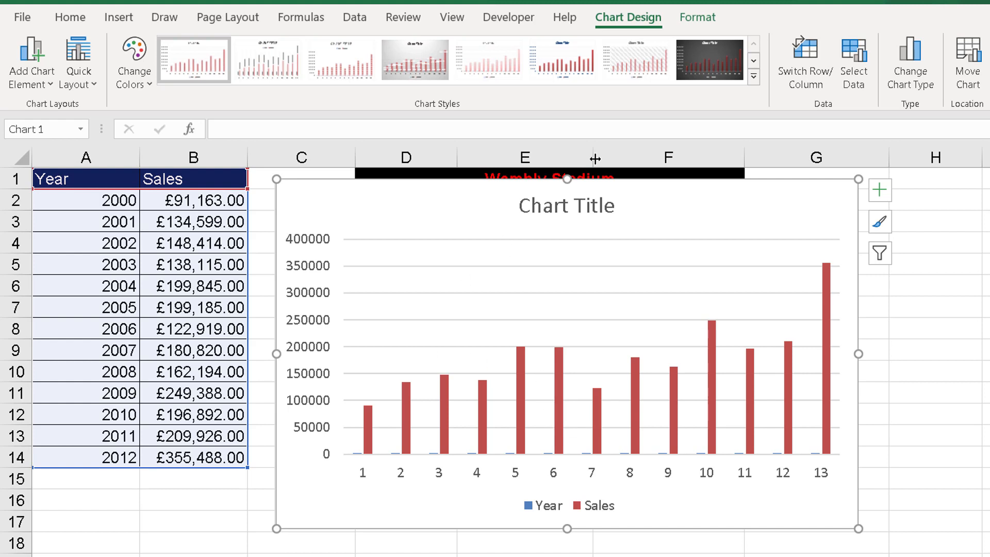
# - Remove the Year series from the yearly sales chart's data source
pyautogui.click(697, 18)
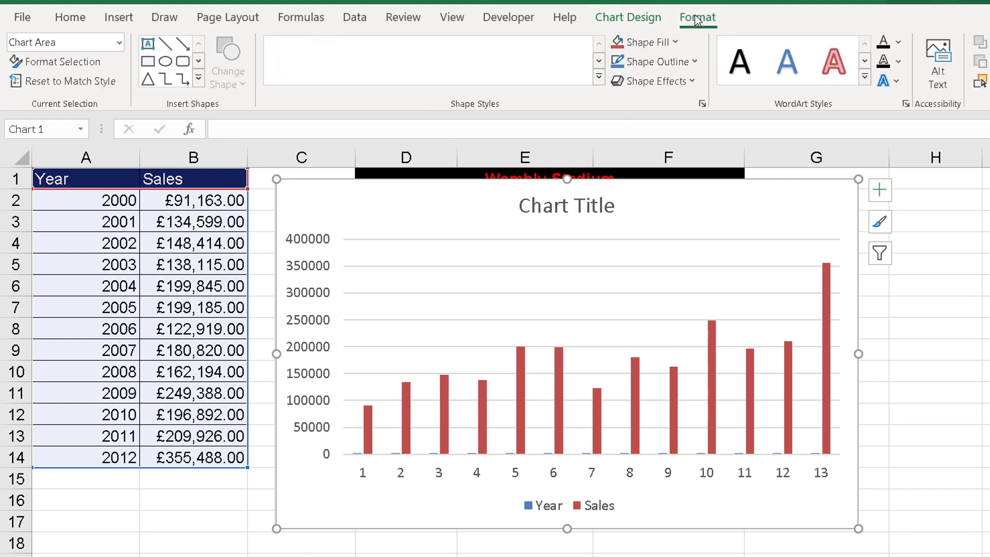
pyautogui.click(645, 16)
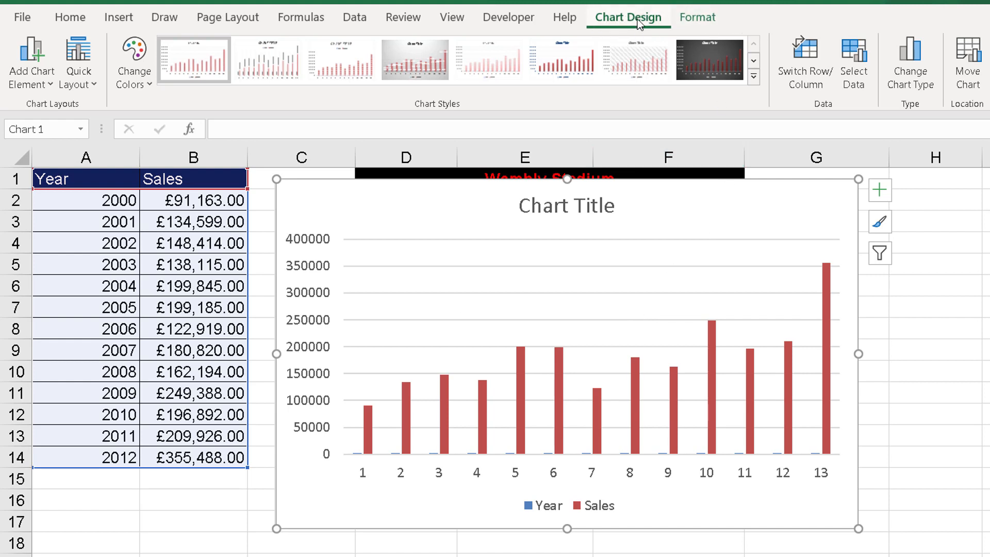
pyautogui.click(857, 54)
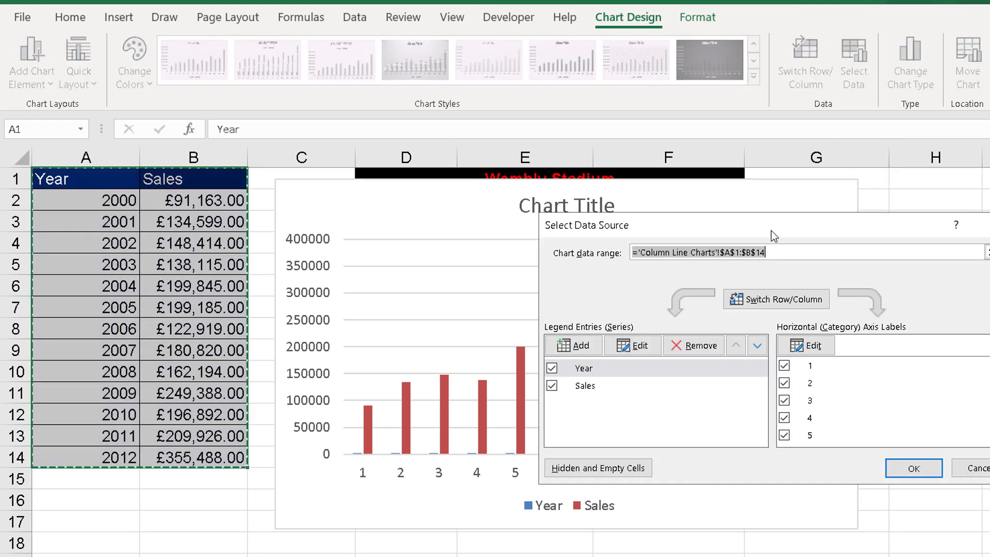
pyautogui.moveTo(772, 230); pyautogui.dragTo(611, 130)
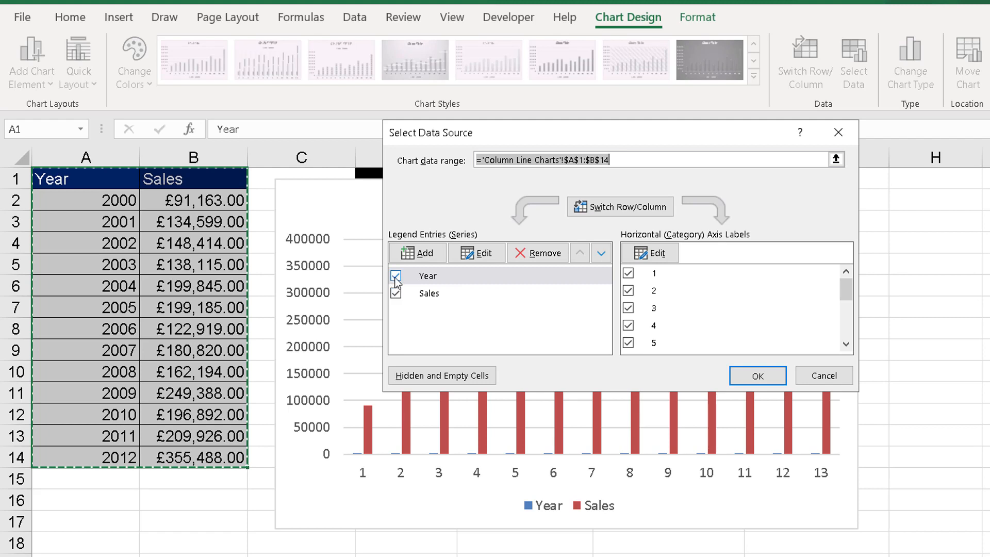
pyautogui.click(435, 277)
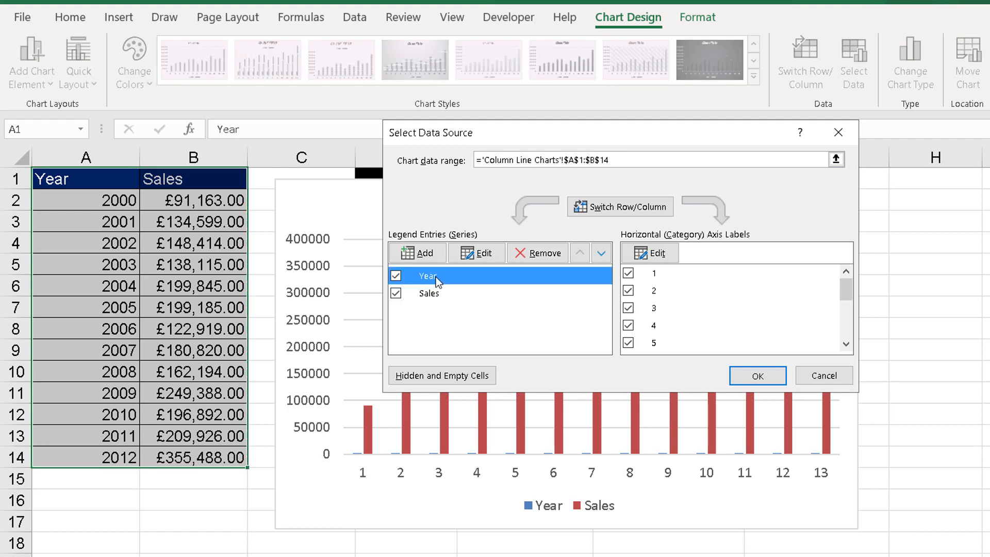
pyautogui.click(536, 256)
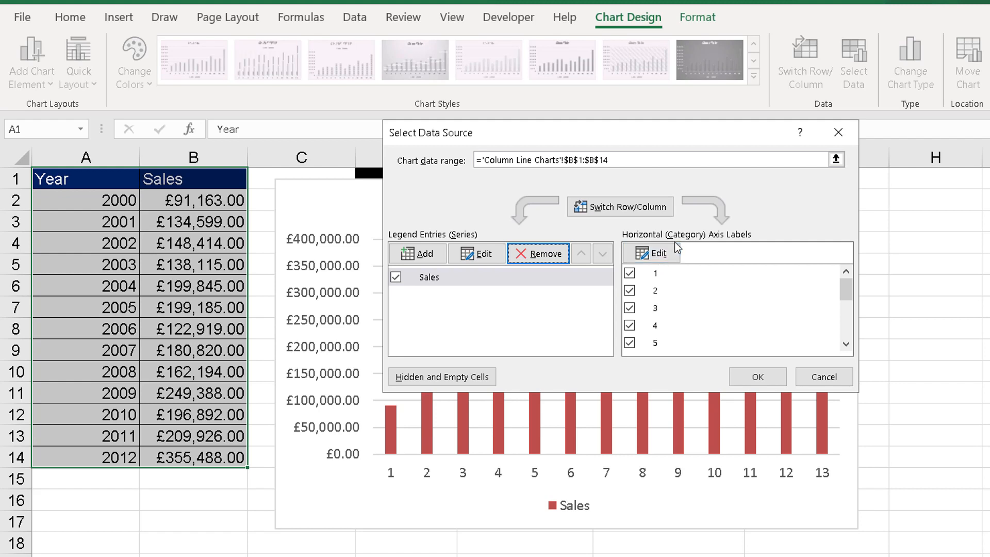
# - Set the chart's horizontal axis labels to the years in A2:A14 and apply the data source changes
pyautogui.click(660, 255)
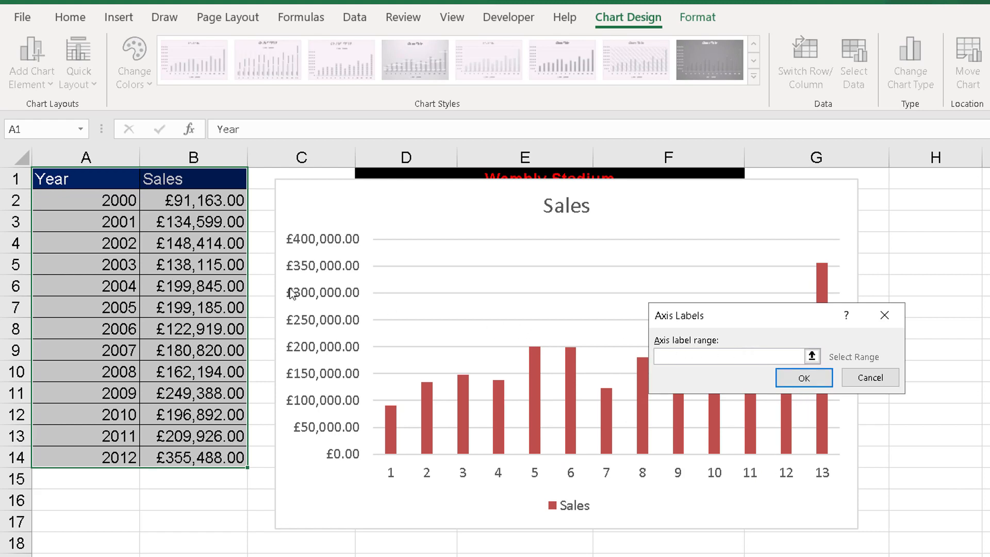
pyautogui.click(94, 202)
pyautogui.moveTo(95, 201); pyautogui.dragTo(89, 457)
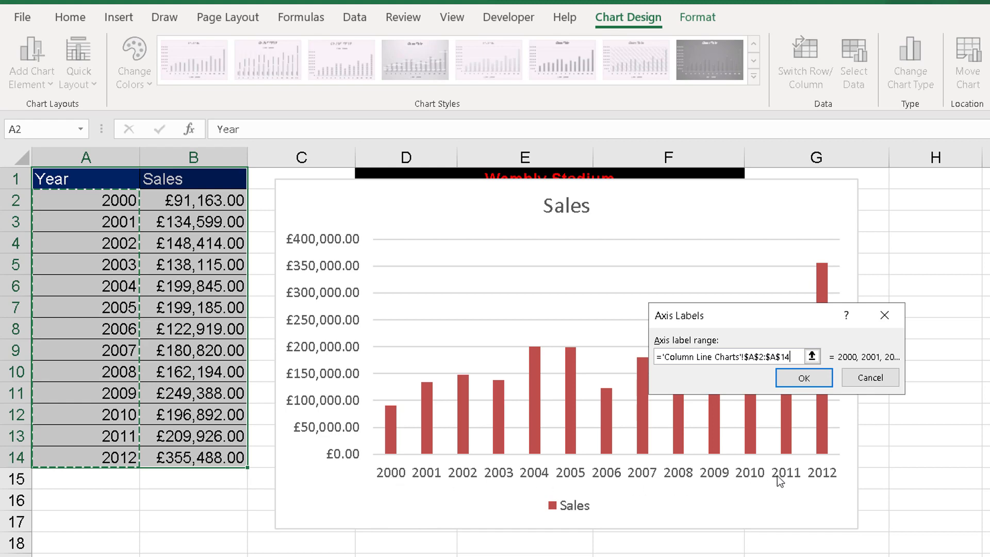
pyautogui.click(809, 376)
pyautogui.click(772, 381)
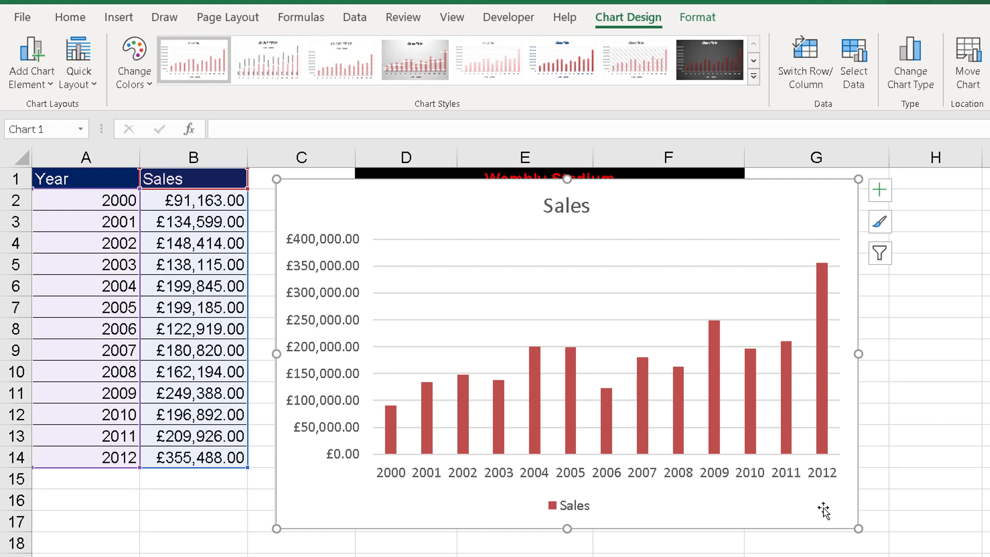
# - Delete the yearly sales column chart from the sheet
pyautogui.press('Escape')
pyautogui.press('Delete')
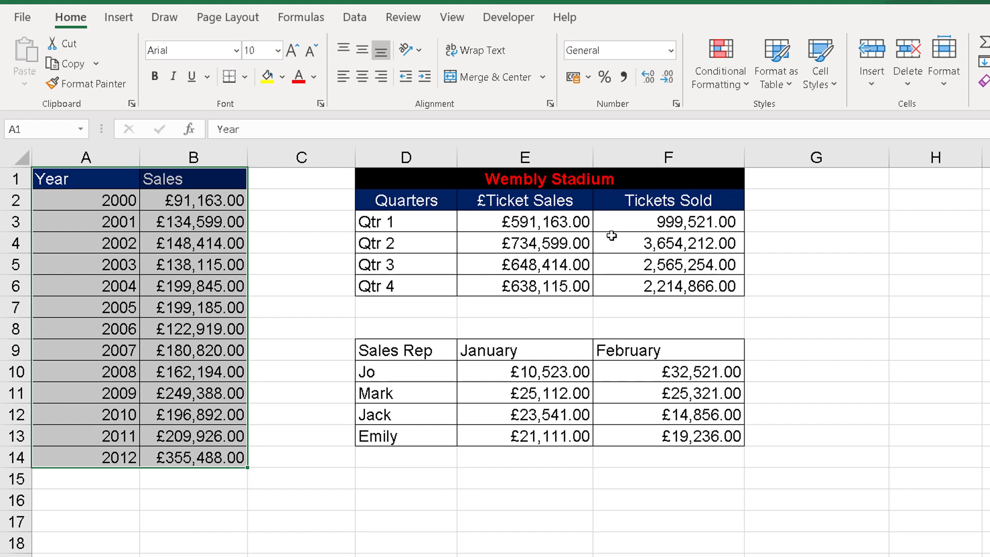
# - Insert a 2-D clustered column chart from the Wembly Stadium quarterly data in D2:F6, including the column headings
pyautogui.click(535, 220)
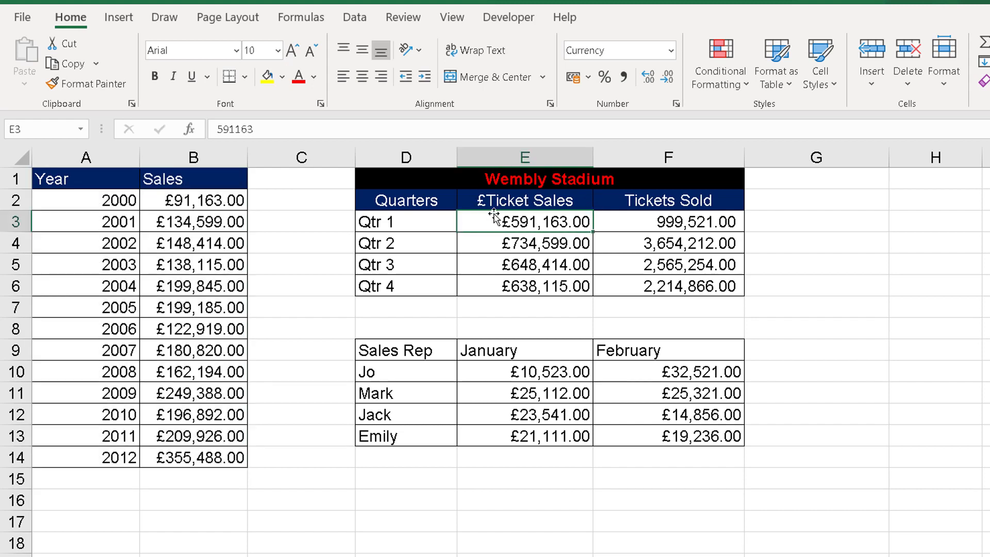
pyautogui.click(418, 217)
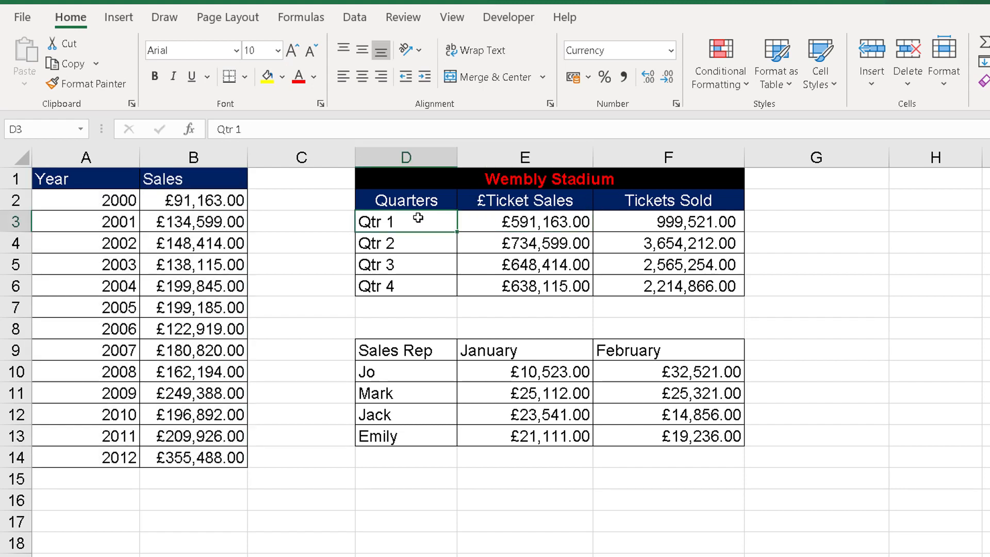
pyautogui.moveTo(417, 217); pyautogui.dragTo(401, 283)
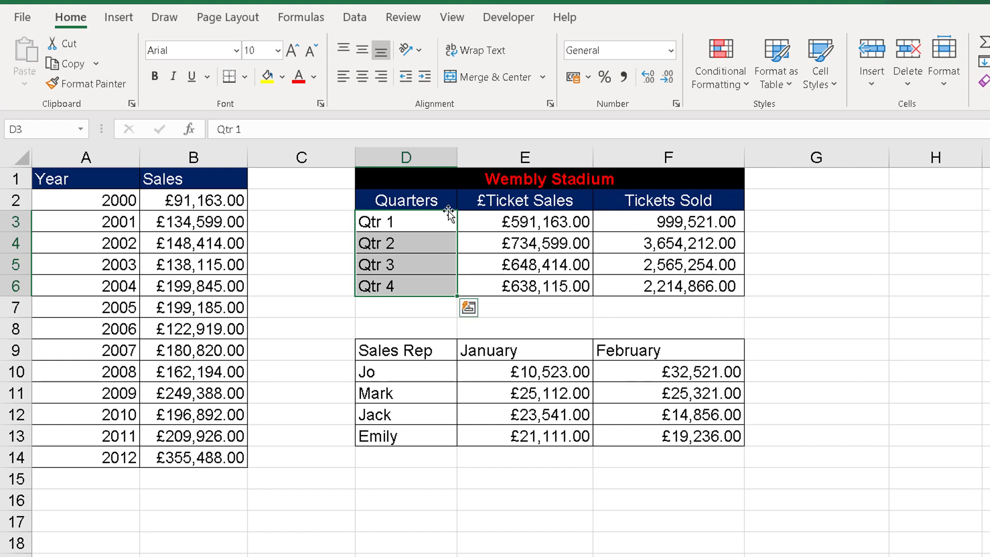
pyautogui.click(408, 200)
pyautogui.moveTo(409, 200); pyautogui.dragTo(618, 286)
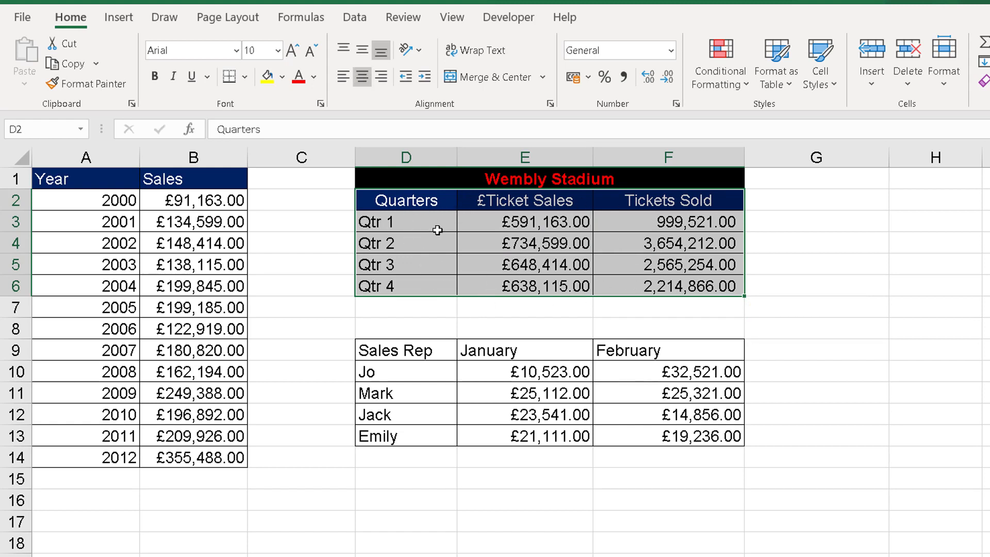
pyautogui.click(117, 19)
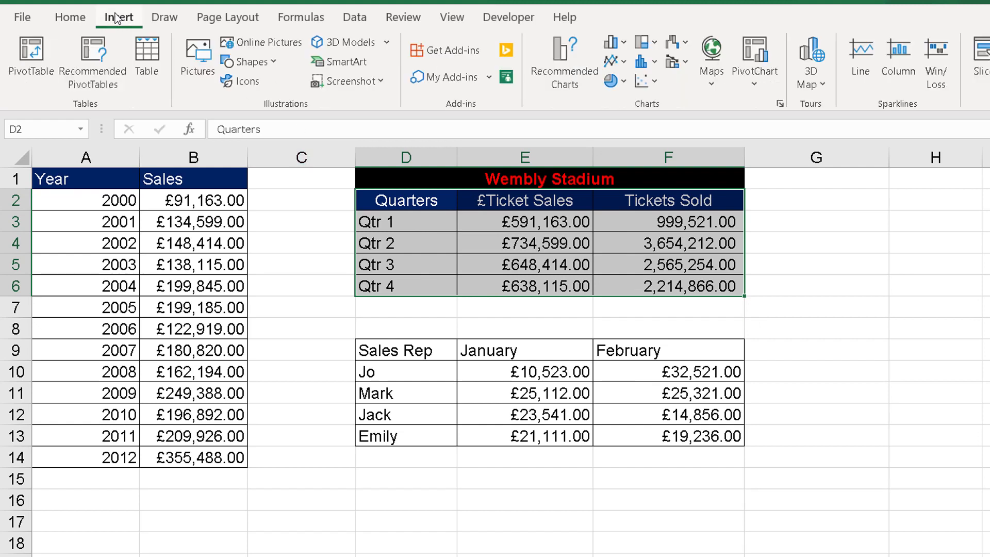
pyautogui.click(615, 44)
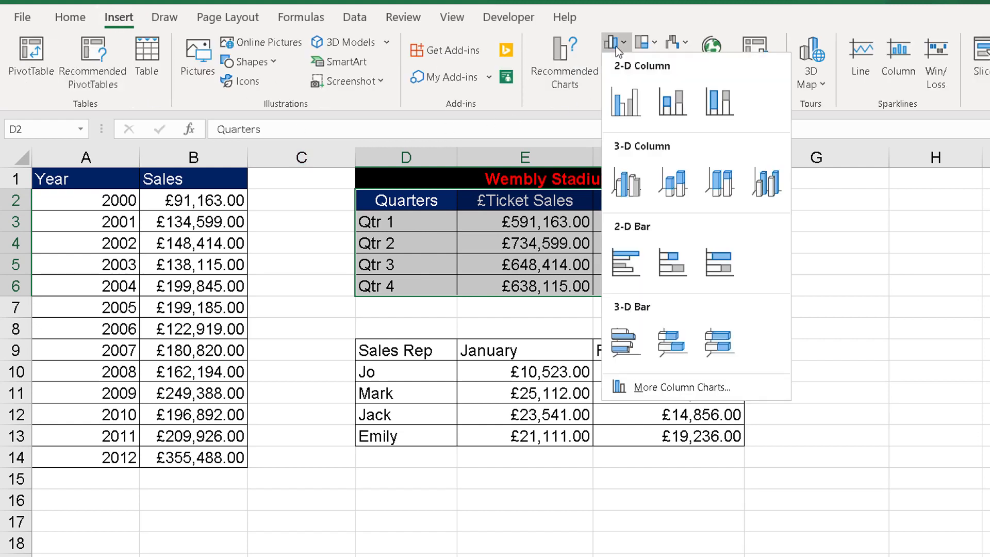
pyautogui.click(623, 106)
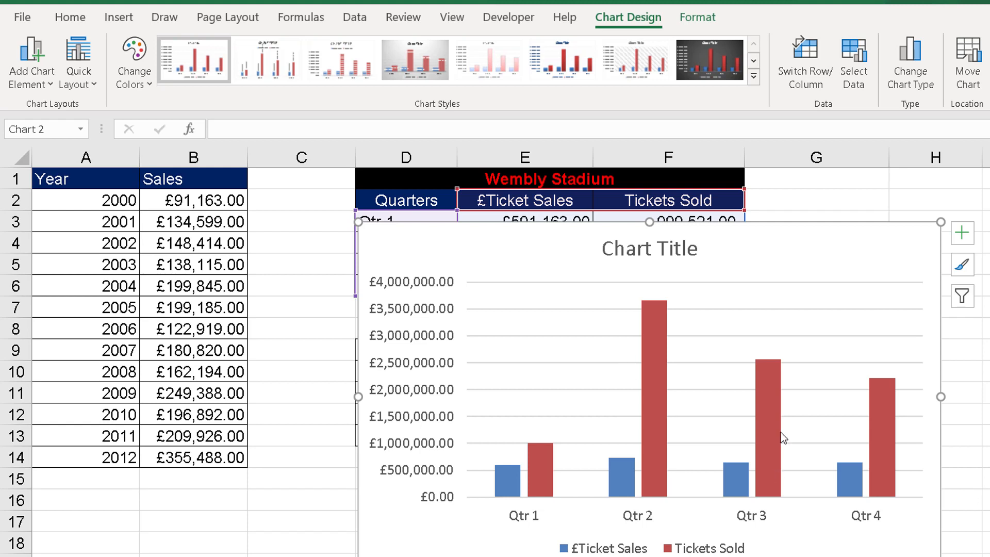
# - Plot the Tickets Sold series of the stadium chart on the secondary axis
pyautogui.moveTo(657, 353)
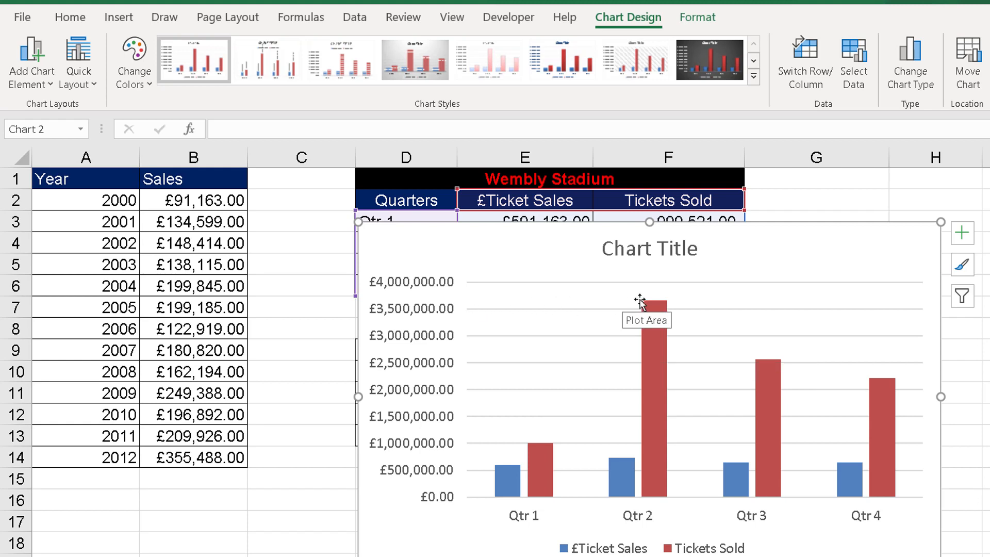
pyautogui.moveTo(659, 334)
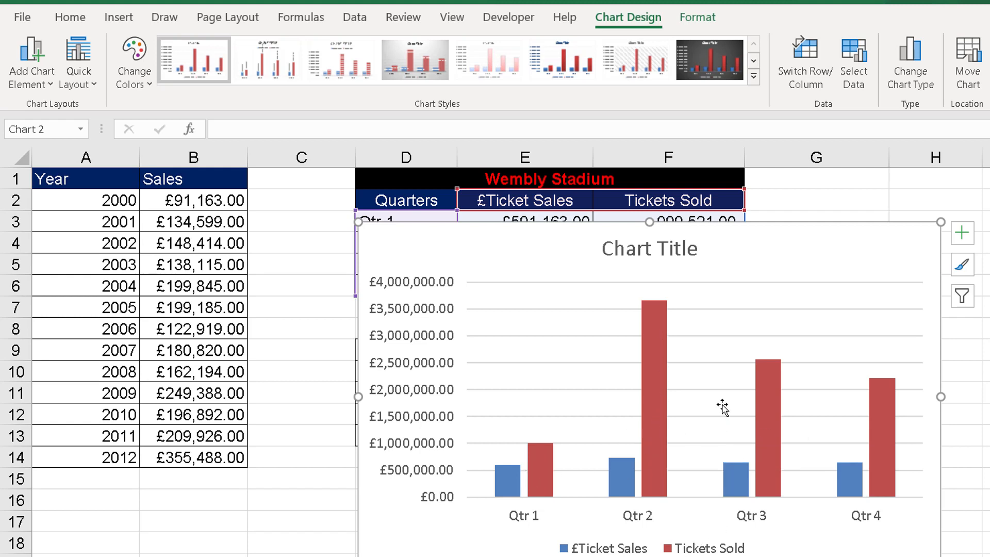
pyautogui.moveTo(656, 388)
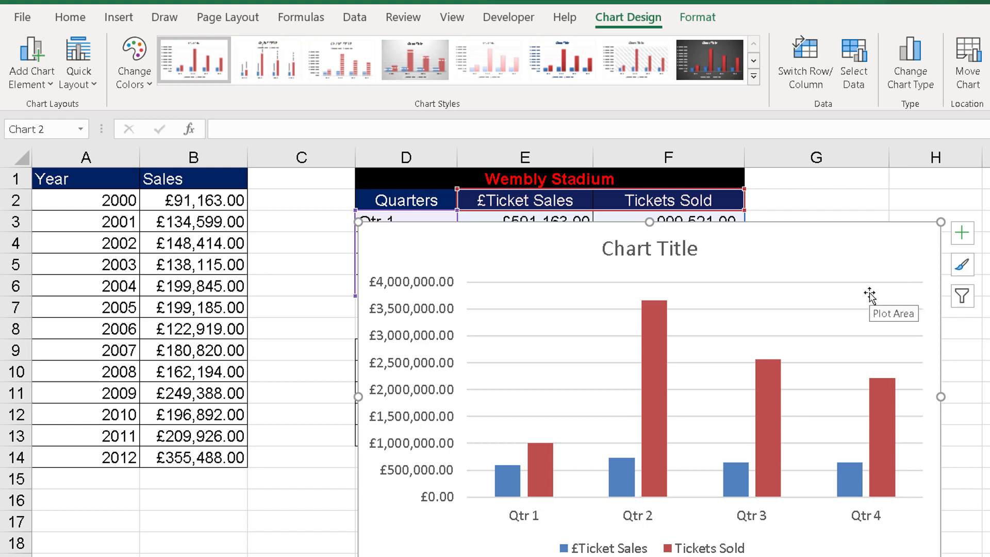
pyautogui.click(650, 320)
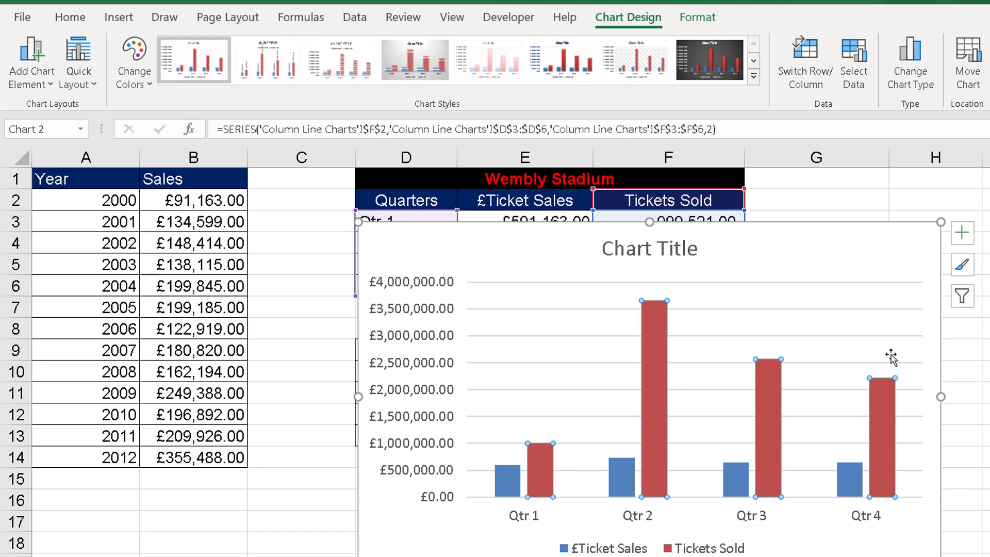
pyautogui.rightClick(658, 325)
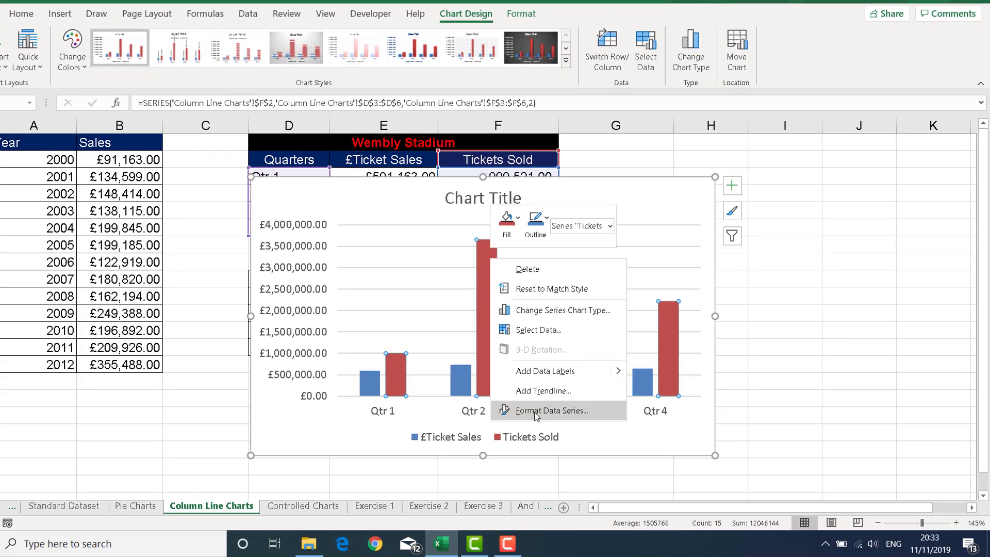
pyautogui.click(535, 413)
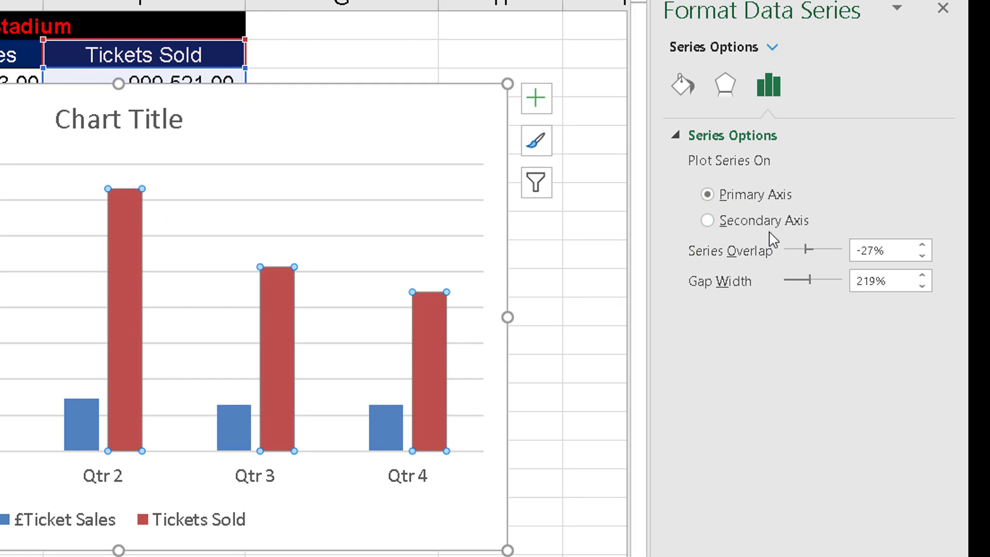
pyautogui.click(708, 221)
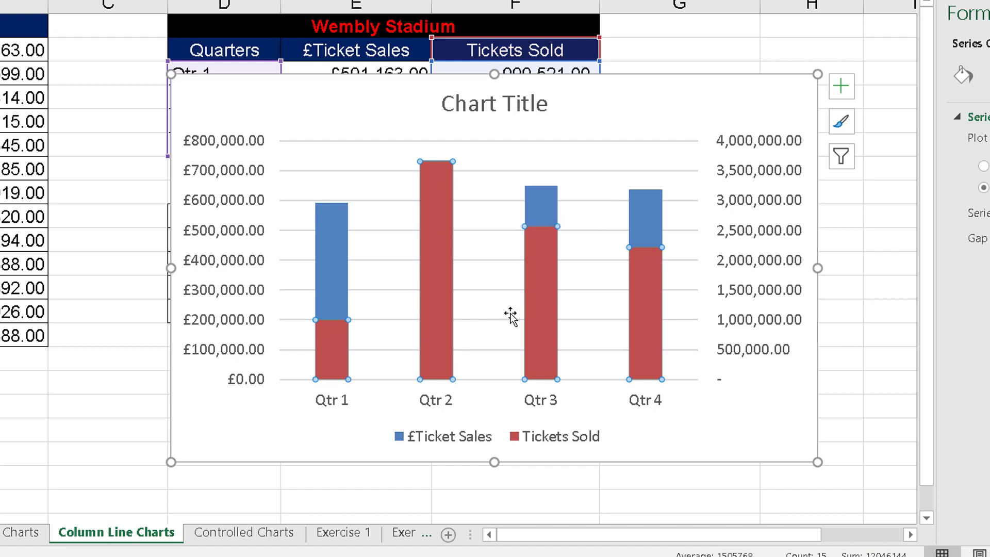
# - Change the Tickets Sold series to a Line chart type, making the stadium chart a column and line combination
pyautogui.rightClick(434, 193)
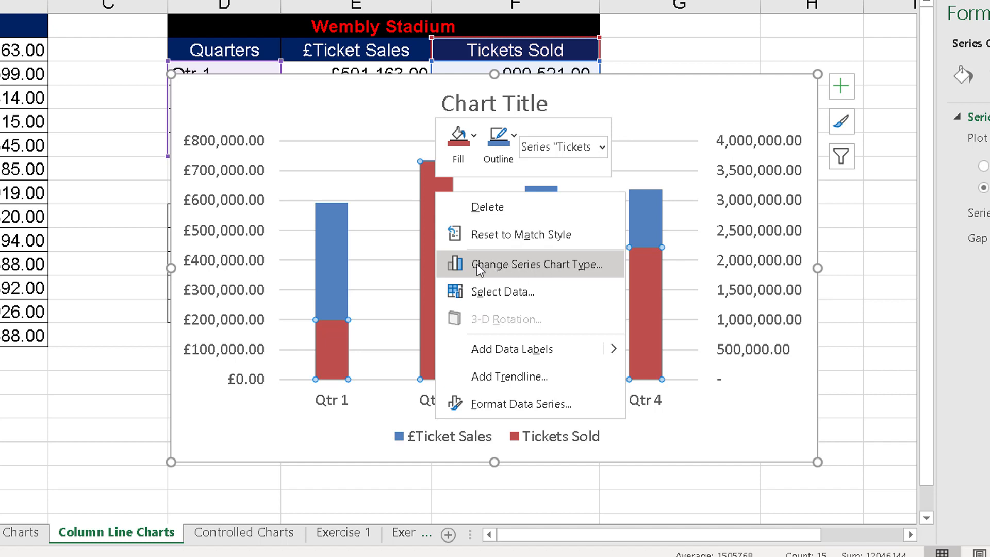
pyautogui.click(534, 266)
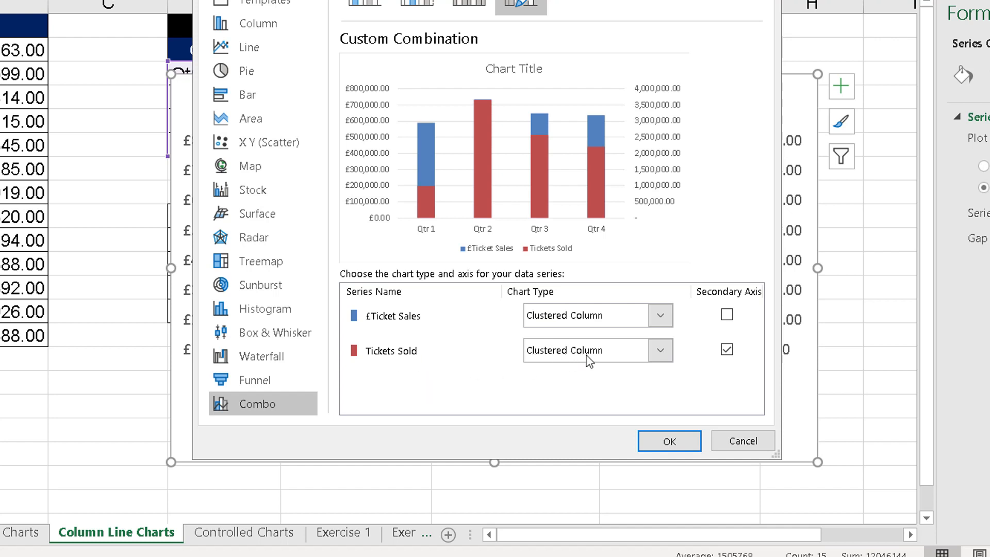
pyautogui.click(656, 357)
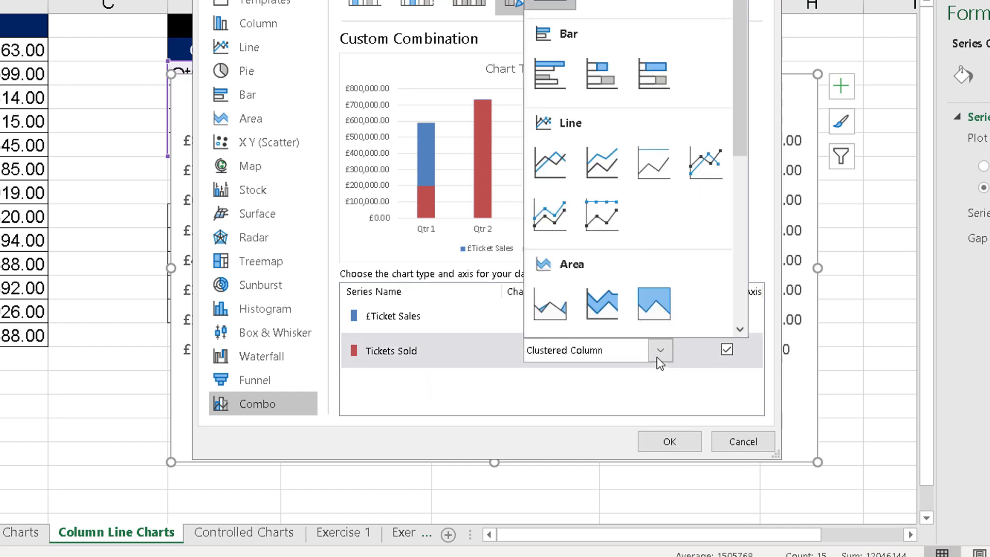
pyautogui.click(560, 164)
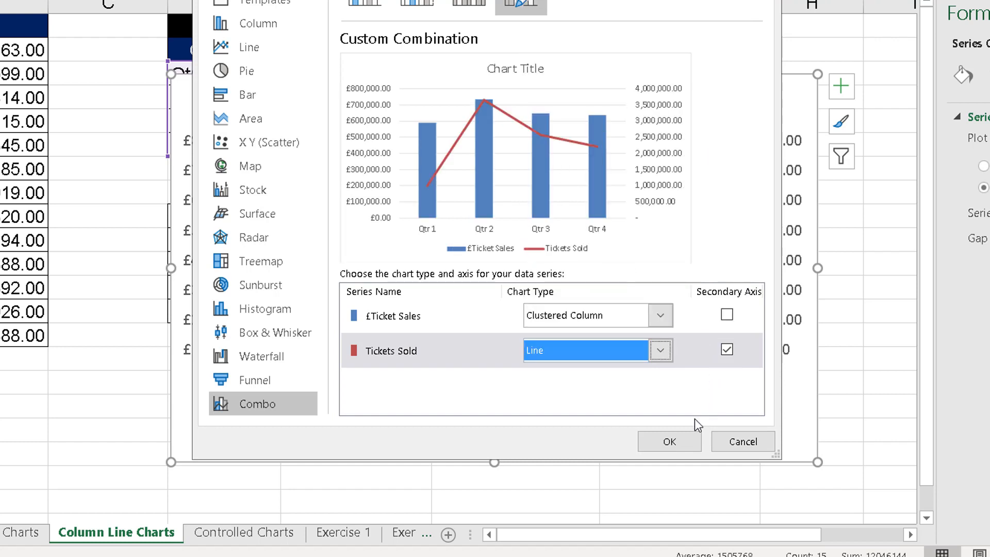
pyautogui.click(678, 446)
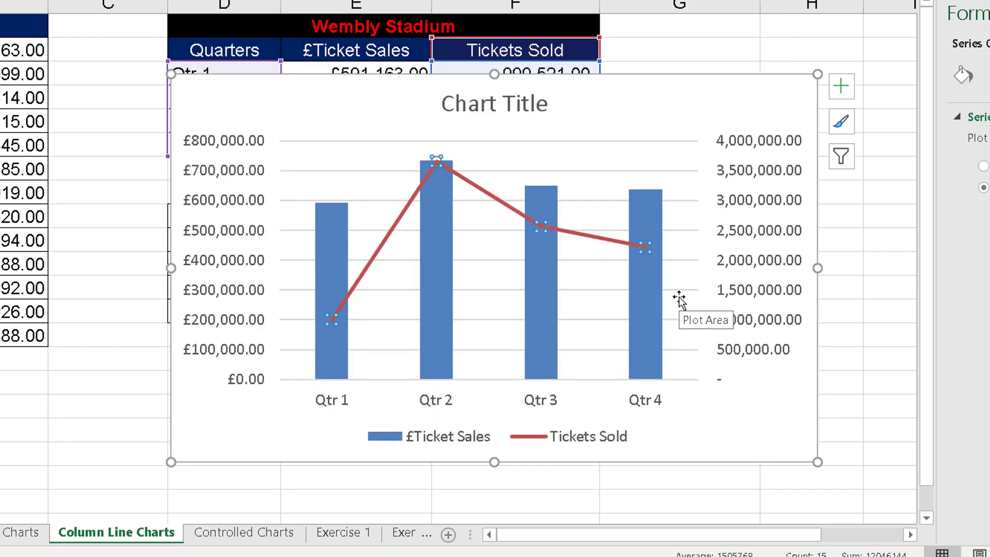
# - Delete the Wembly Stadium column and line combination chart from the sheet
pyautogui.click(701, 415)
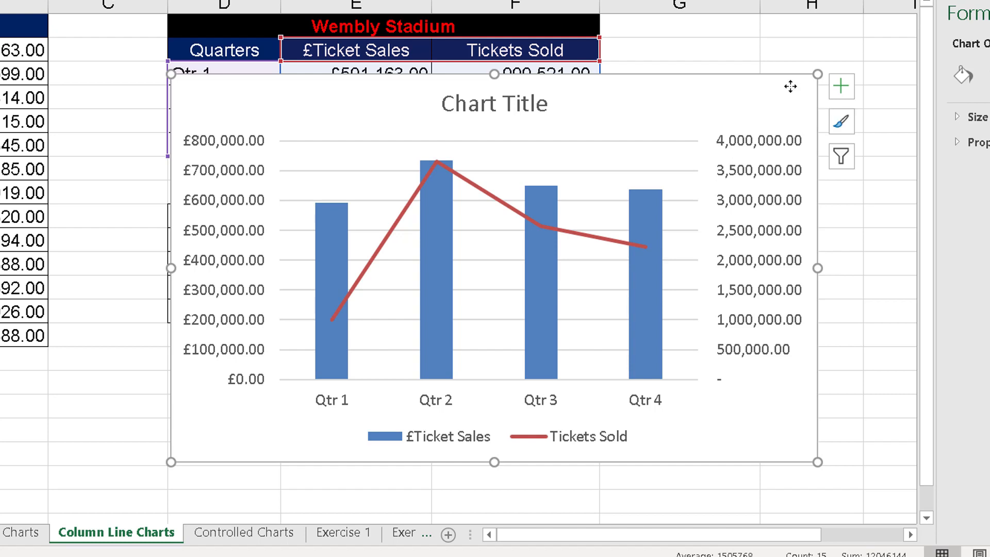
pyautogui.press('Delete')
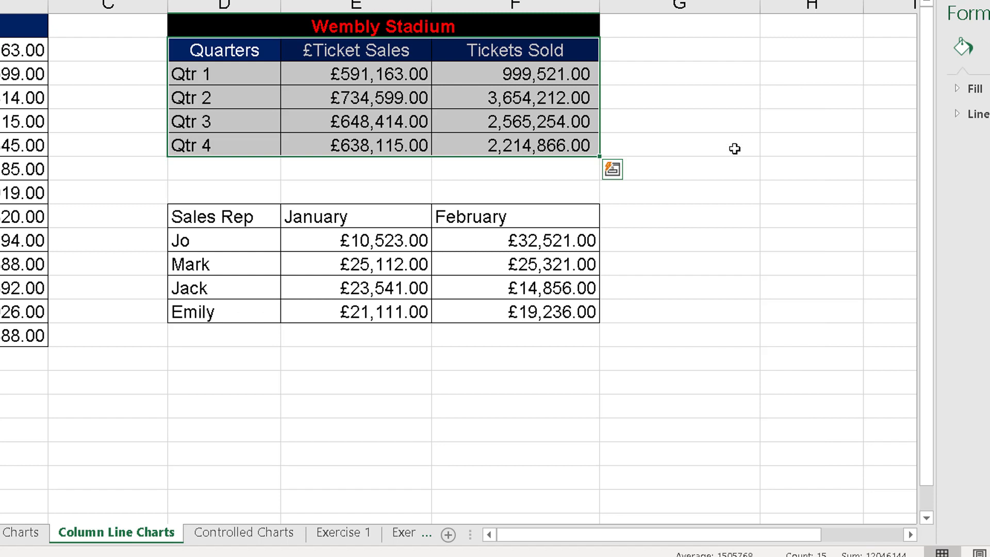
pyautogui.click(199, 379)
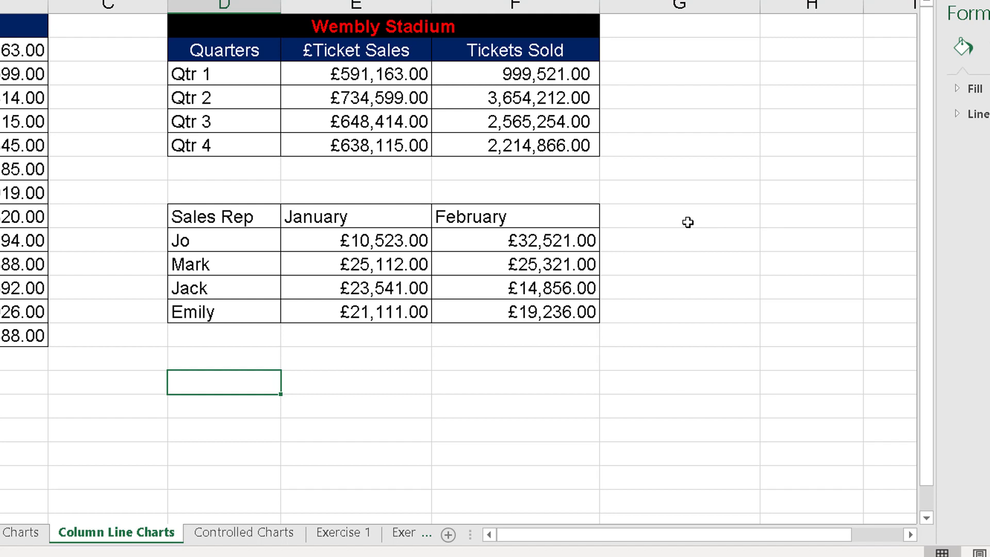
pyautogui.moveTo(689, 221); pyautogui.dragTo(680, 309)
pyautogui.moveTo(784, 235); pyautogui.dragTo(788, 310)
pyautogui.click(415, 264)
pyautogui.moveTo(216, 335); pyautogui.dragTo(467, 336)
pyautogui.moveTo(226, 360); pyautogui.dragTo(485, 355)
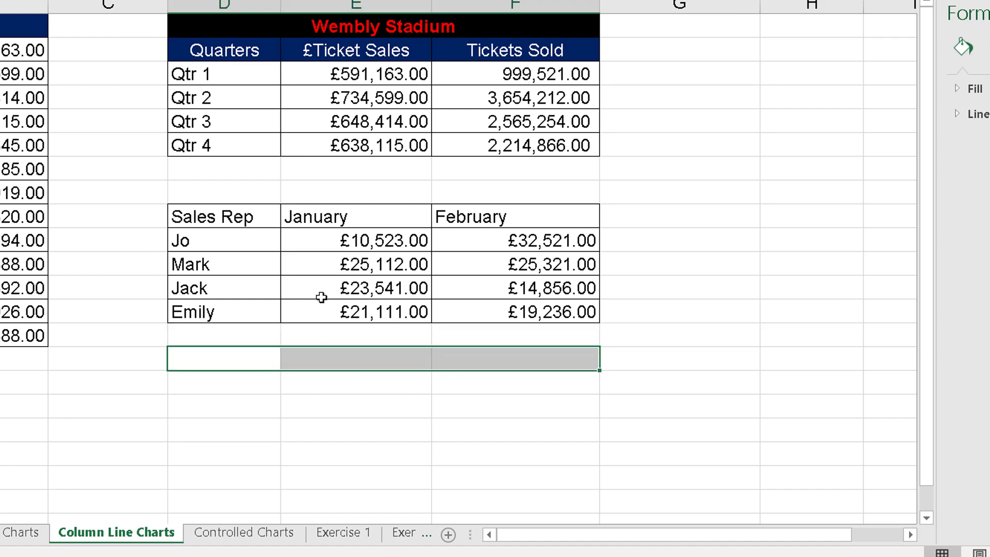
pyautogui.click(362, 241)
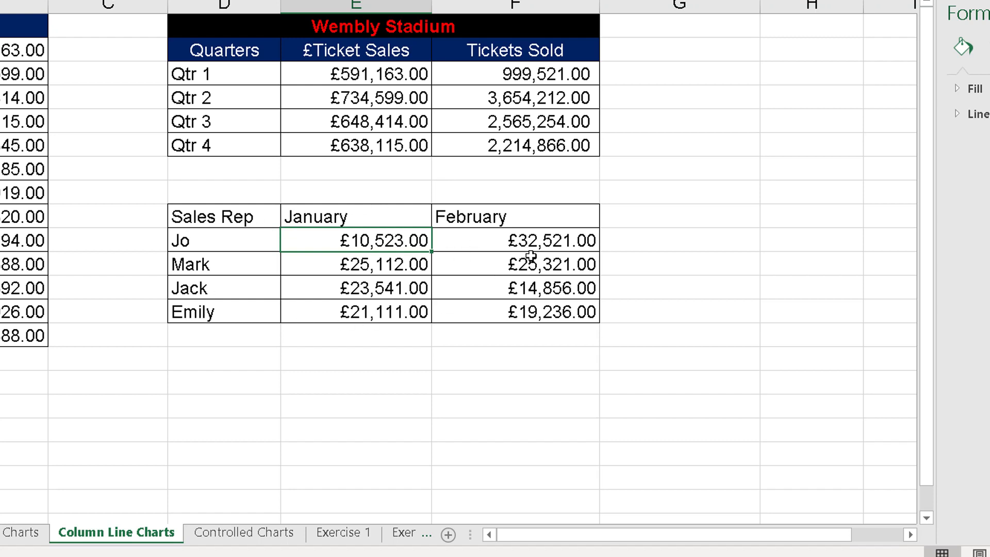
pyautogui.click(400, 267)
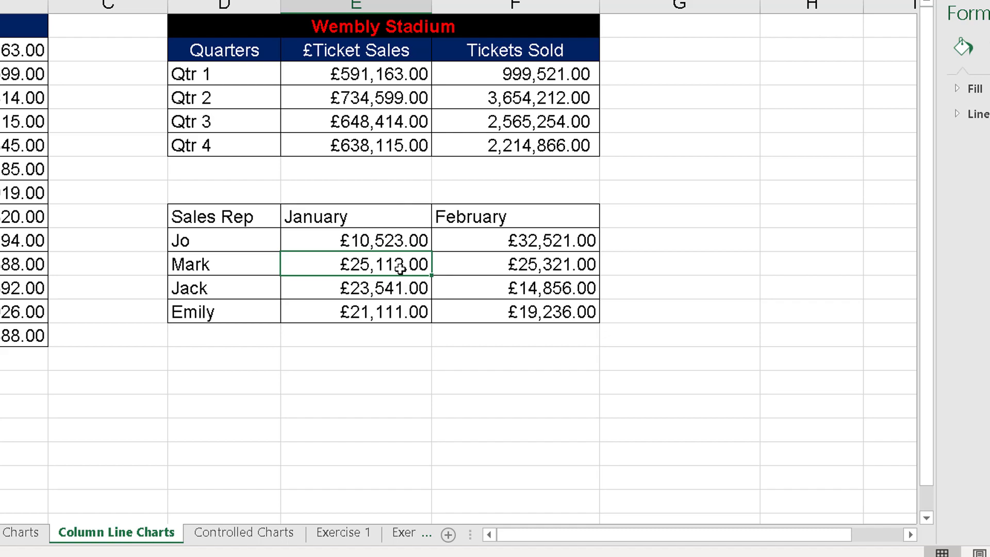
pyautogui.click(500, 262)
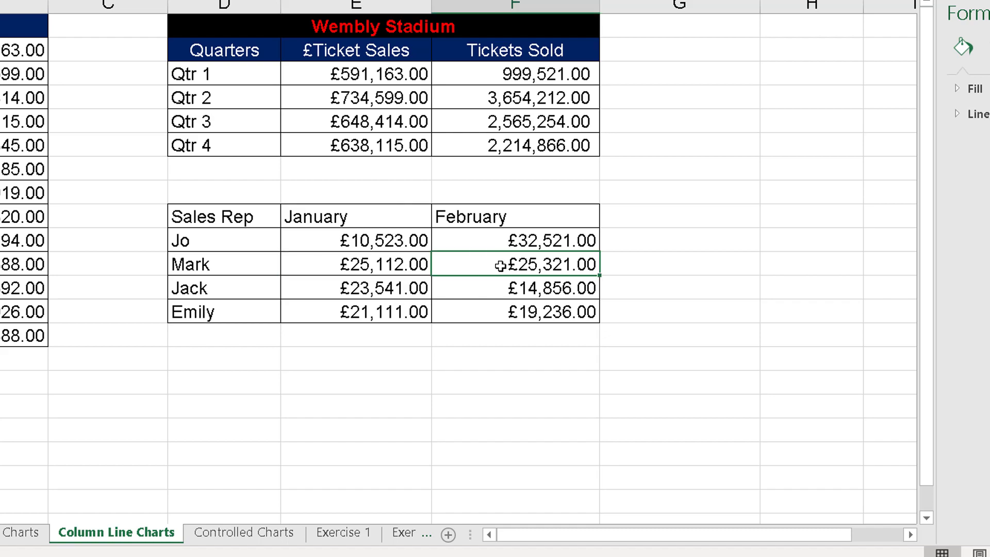
pyautogui.click(392, 266)
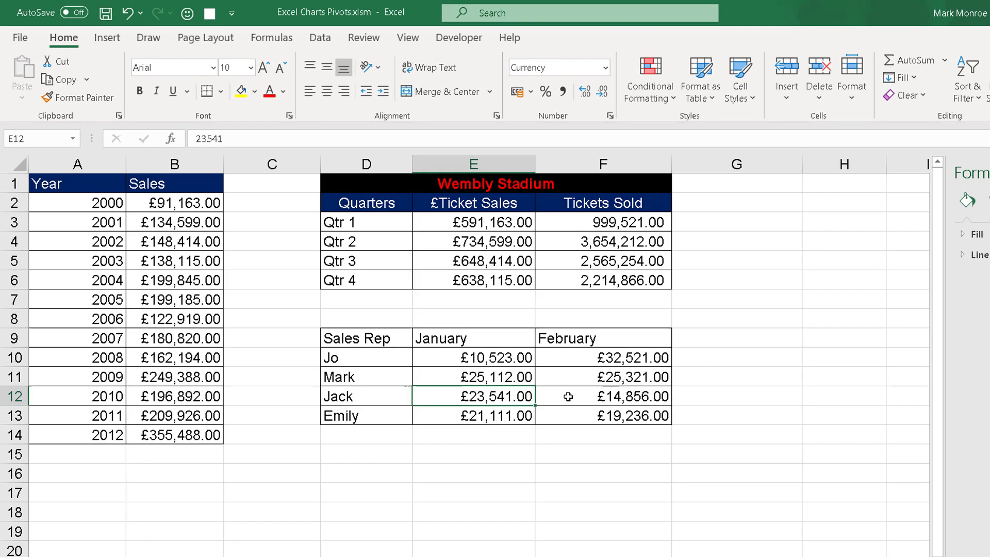
pyautogui.click(474, 288)
# - Format the Sales Rep data in D9:F13 as a table with headers, using a red light style with a solid header row
pyautogui.click(509, 377)
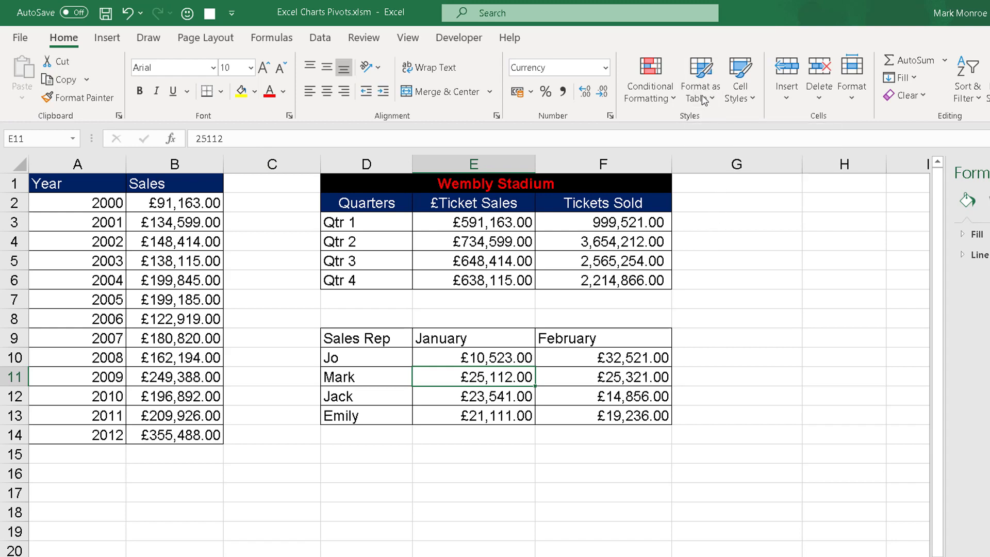
pyautogui.click(704, 78)
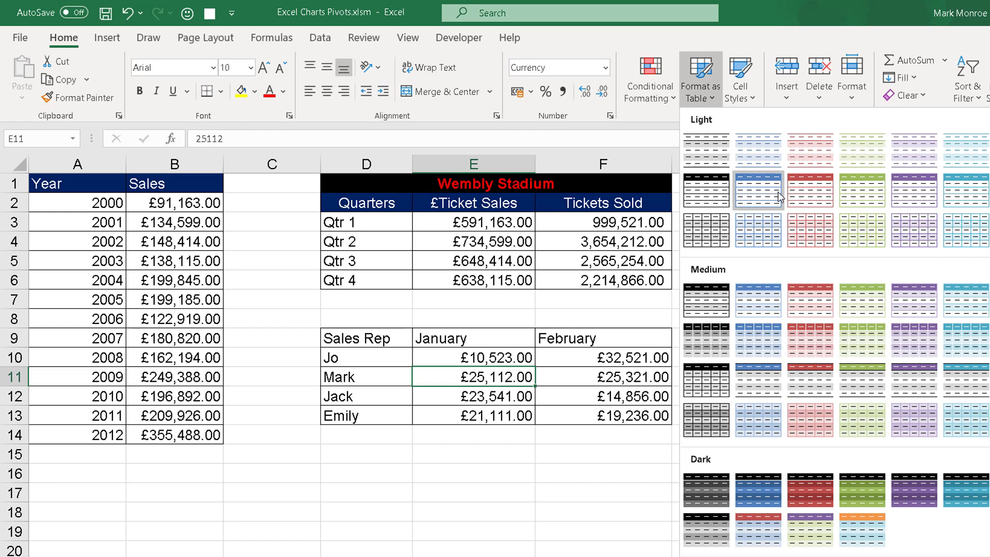
pyautogui.click(822, 203)
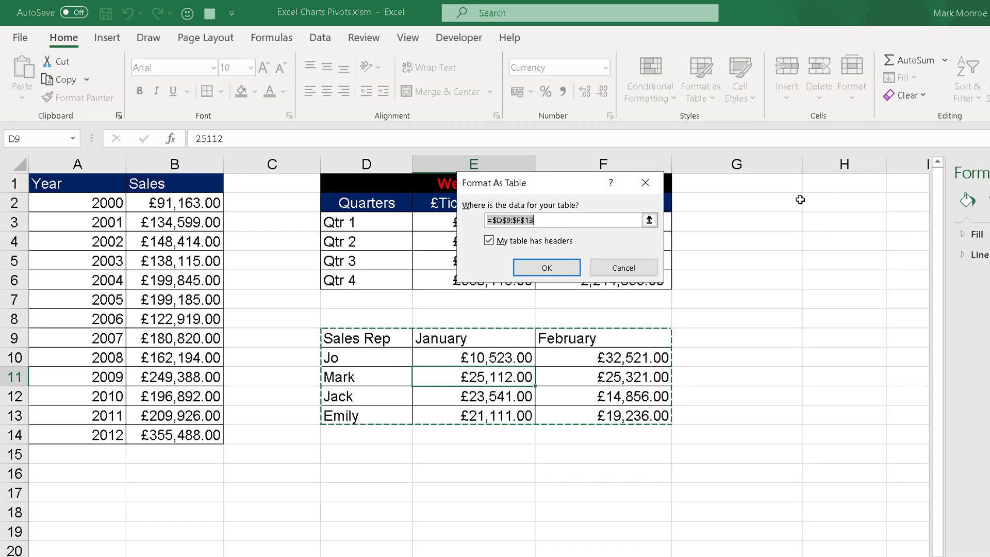
pyautogui.moveTo(560, 185); pyautogui.dragTo(559, 209)
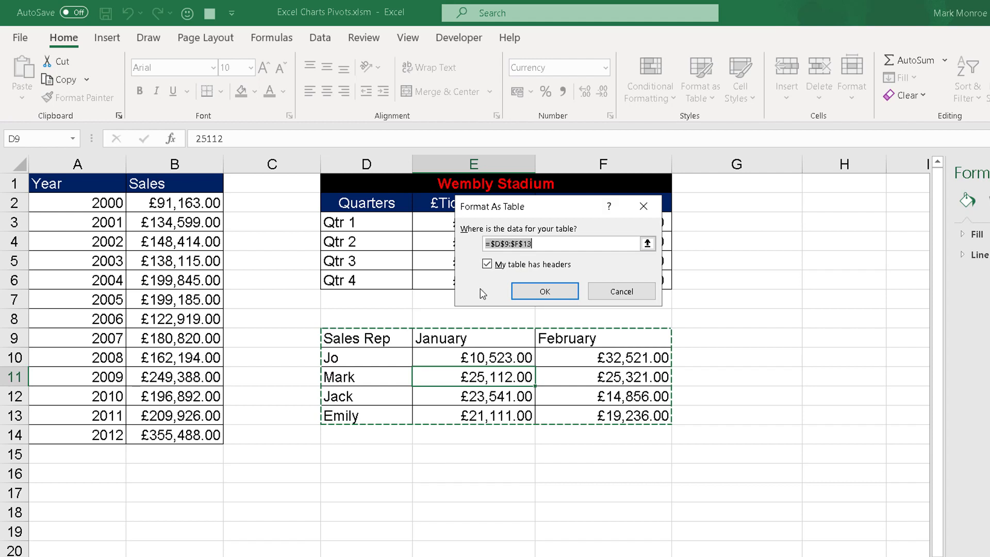
pyautogui.click(543, 289)
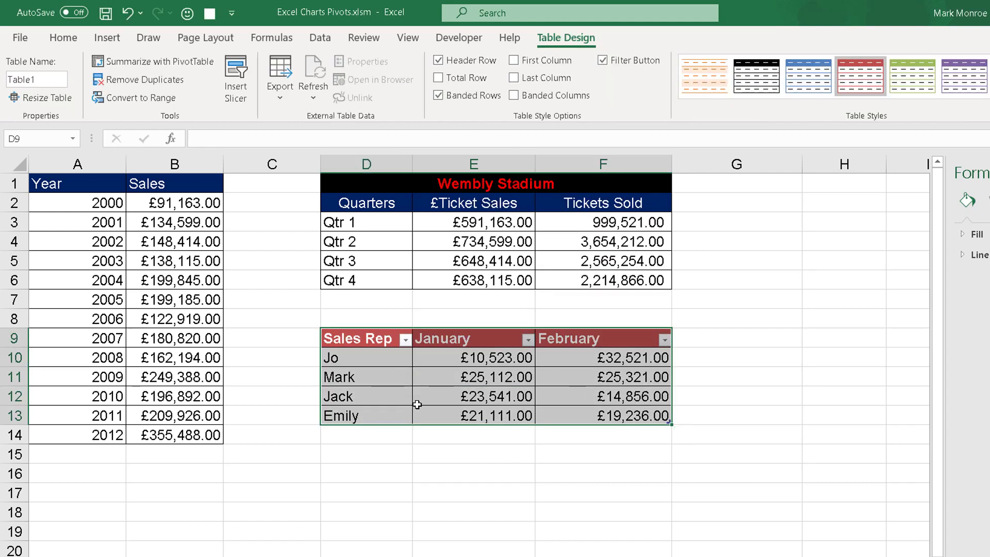
pyautogui.click(494, 381)
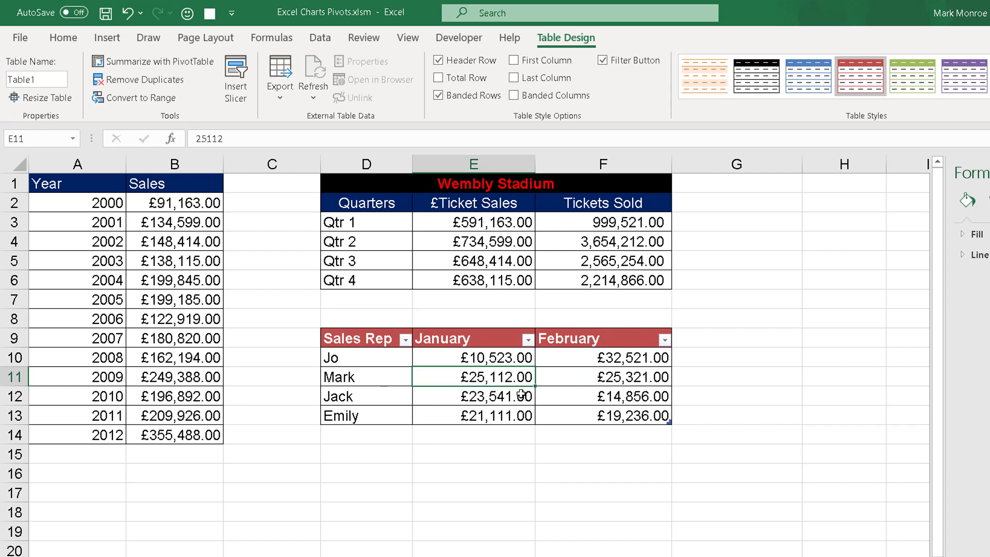
# - Insert a 2-D clustered column chart from the whole Sales Rep table, D9:F13, and close the formatting pane
pyautogui.moveTo(365, 336); pyautogui.dragTo(607, 413)
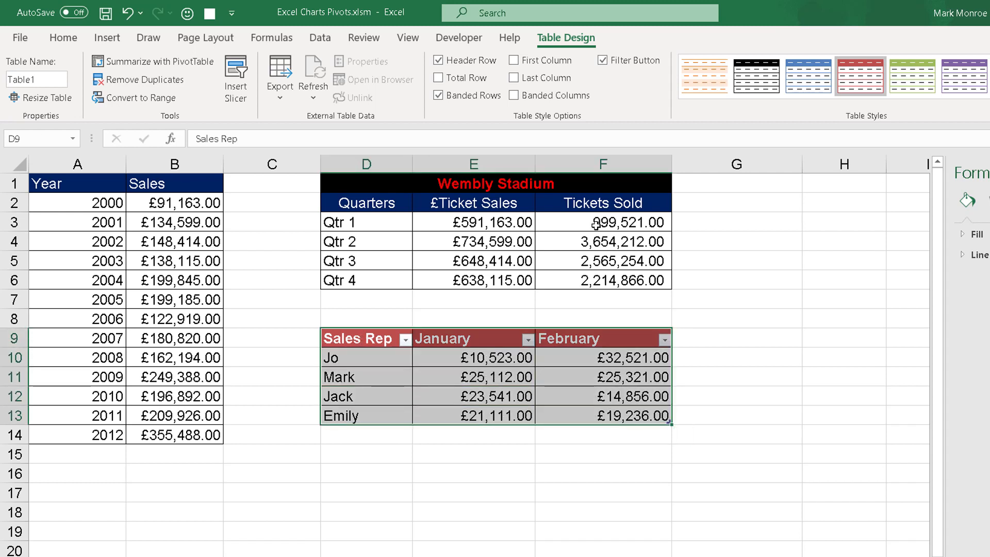
pyautogui.click(107, 37)
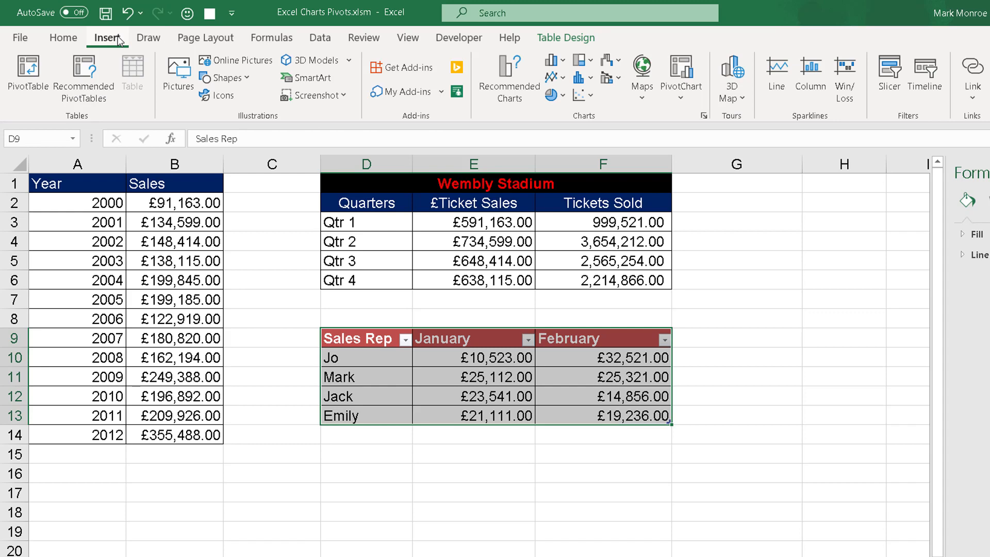
pyautogui.click(554, 60)
pyautogui.click(563, 113)
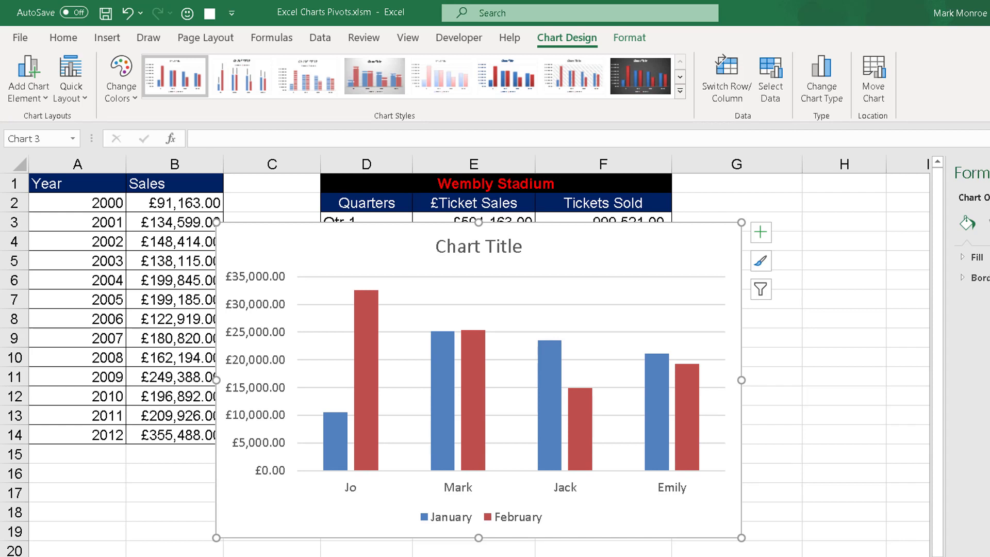
pyautogui.click(989, 173)
# - Shrink the sales rep chart and place it directly below the Sales Rep table, starting at row 15
pyautogui.moveTo(298, 236); pyautogui.dragTo(637, 245)
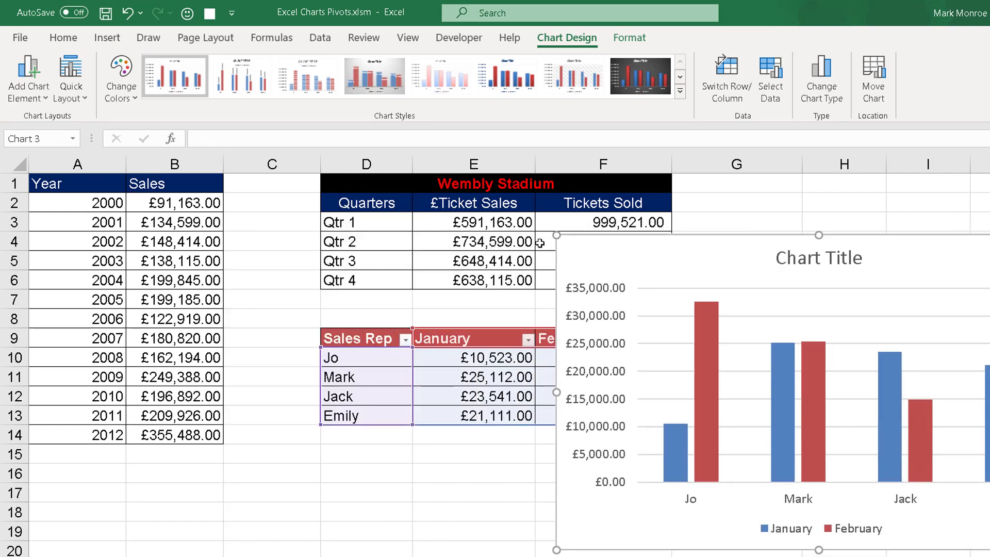
pyautogui.moveTo(555, 235); pyautogui.dragTo(667, 299)
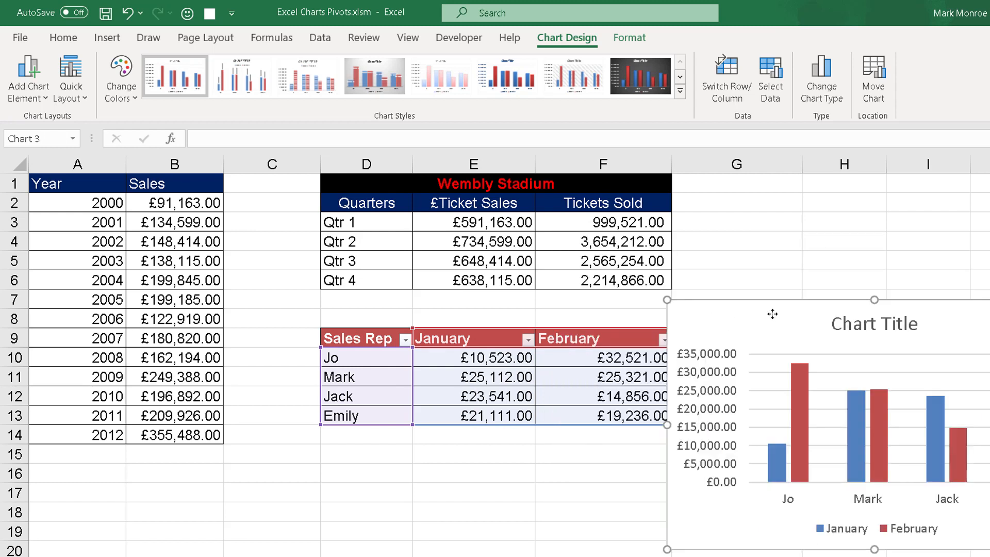
pyautogui.moveTo(761, 321); pyautogui.dragTo(816, 291)
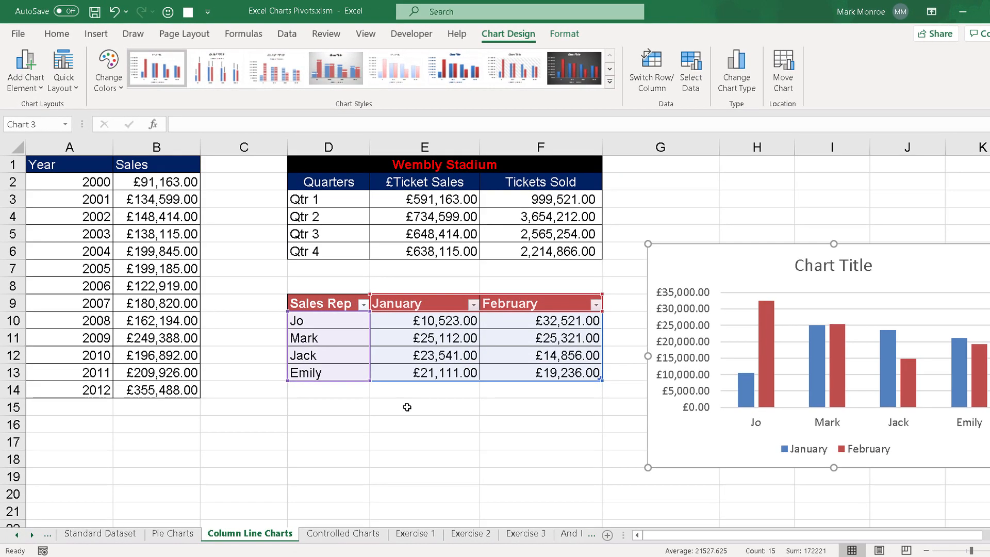
pyautogui.scroll(-2, 408, 407)
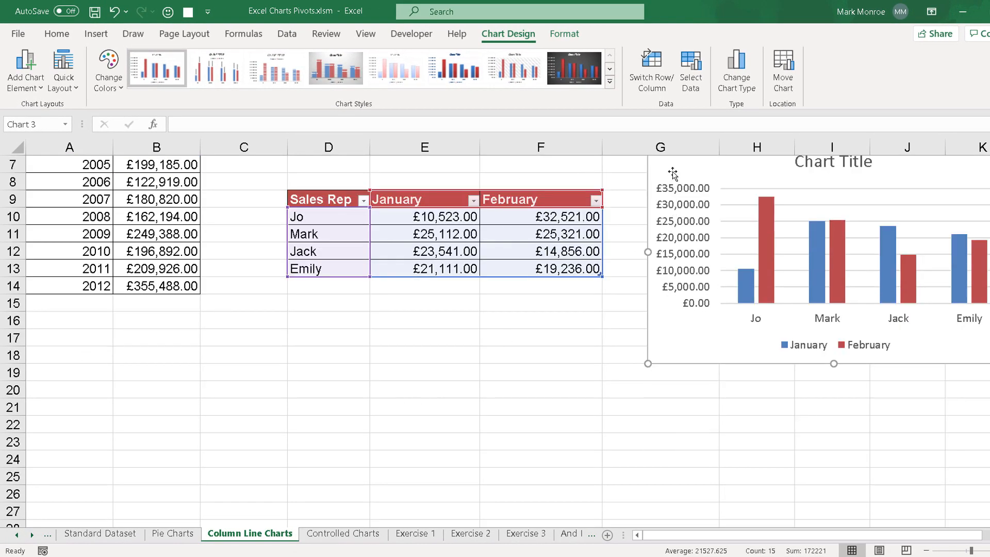
pyautogui.moveTo(672, 172)
pyautogui.mouseDown()
pyautogui.moveTo(363, 331)
pyautogui.moveTo(288, 321)
pyautogui.moveTo(306, 323)
pyautogui.mouseUp()
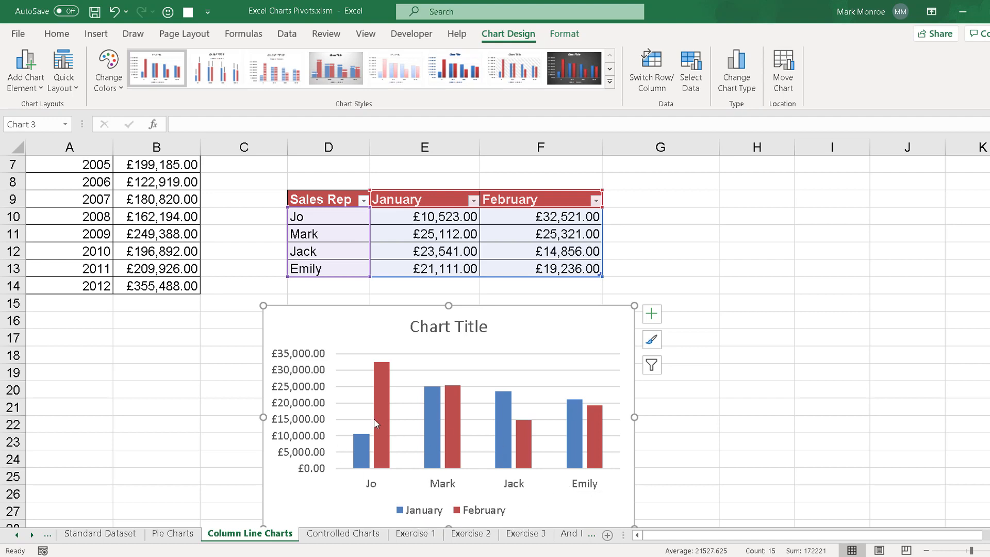
# - Extend the Sales Rep table with a March column by entering the heading in G9
pyautogui.moveTo(374, 423)
pyautogui.click(647, 201)
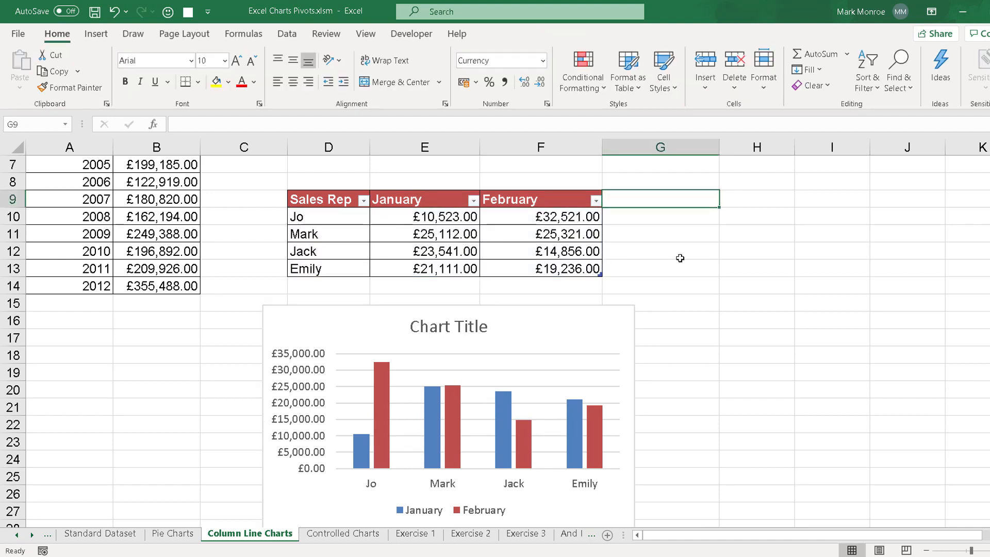
pyautogui.write('March')
pyautogui.press('Return')
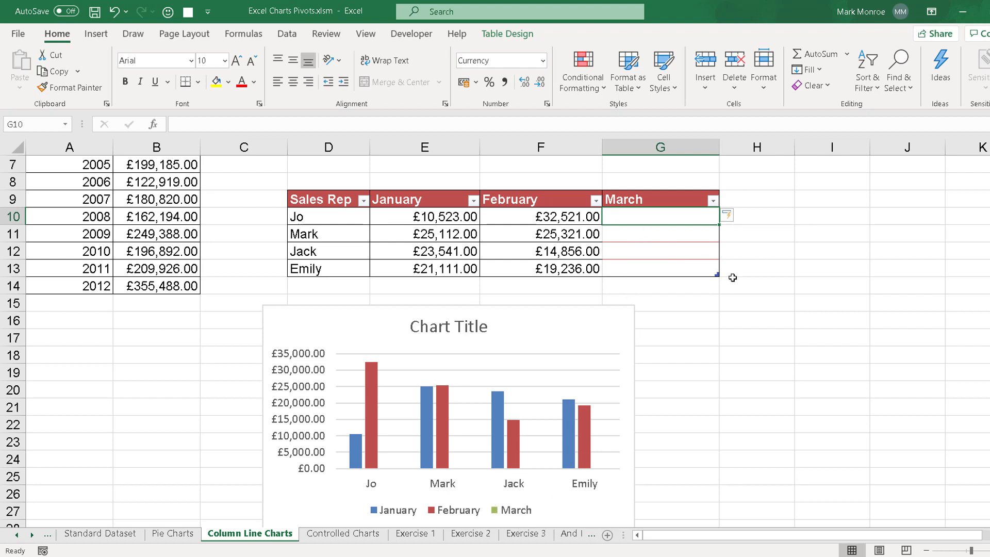
# - Enter the March sales 32566, 23541, 25632 and 32564 in G10:G13
pyautogui.write('32566')
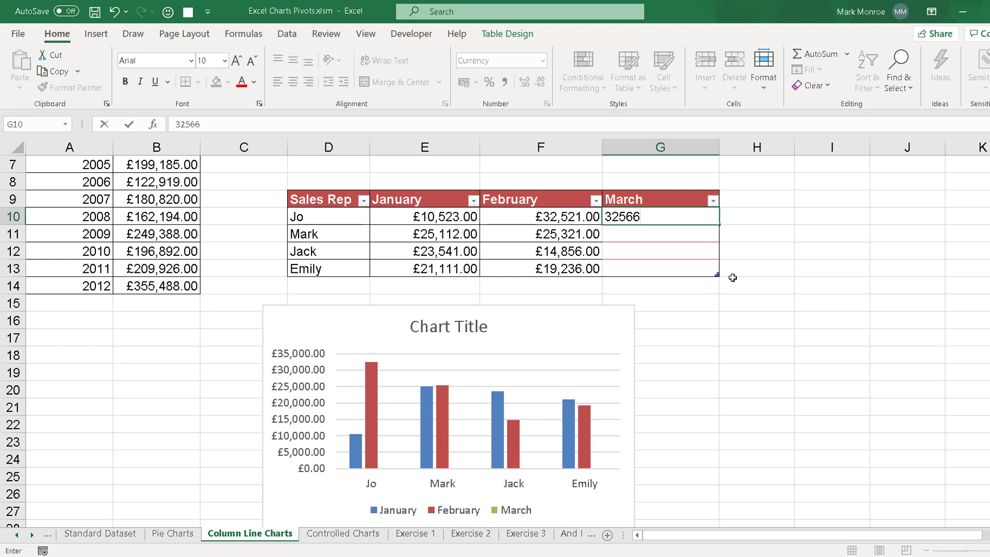
pyautogui.press('Return')
pyautogui.write('23')
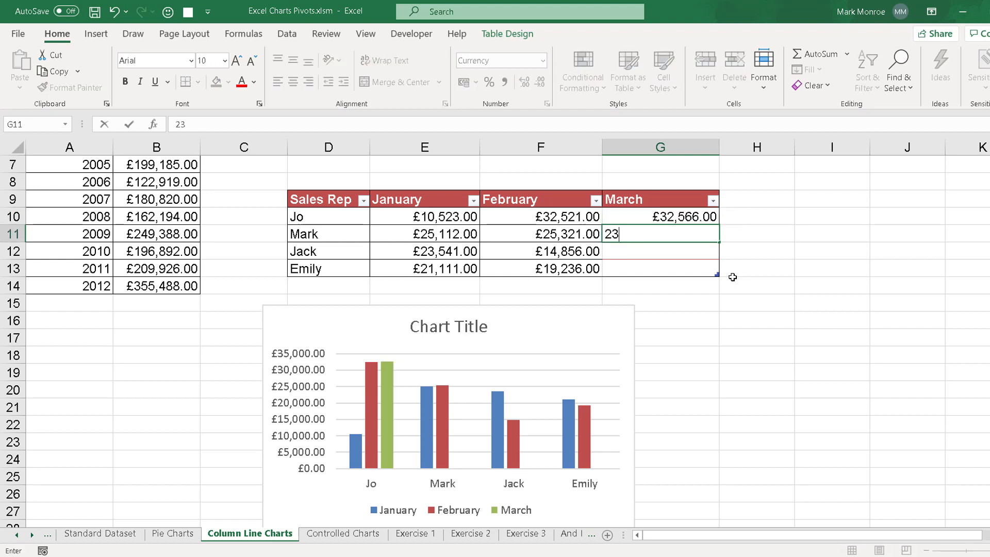
pyautogui.write(',541')
pyautogui.press('Return')
pyautogui.write('25632')
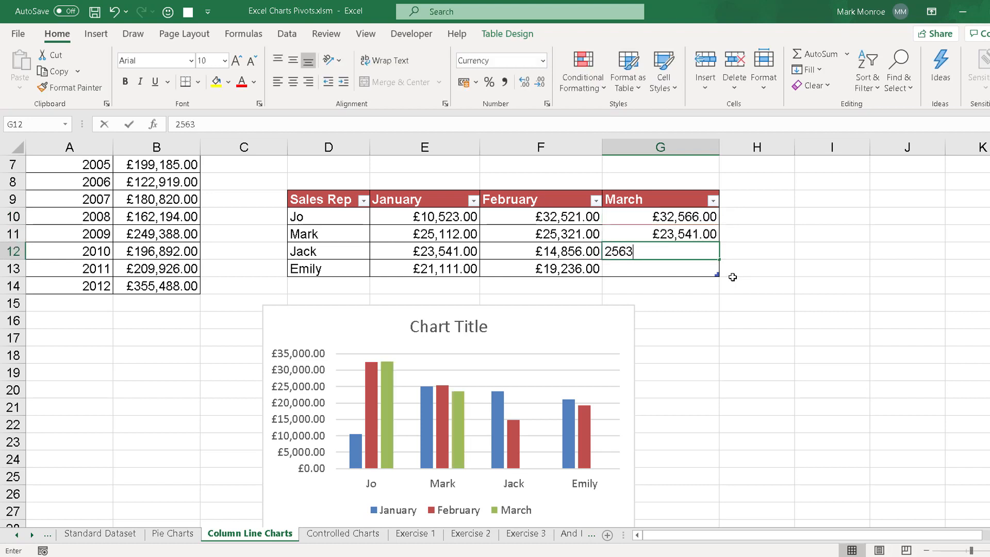
pyautogui.press('Return')
pyautogui.write('325')
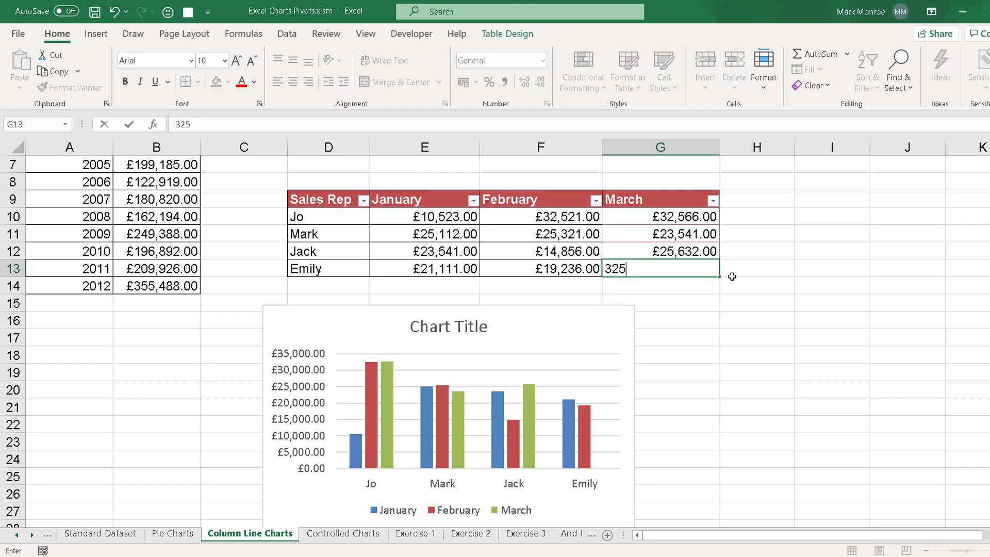
pyautogui.write('64')
pyautogui.press('Return')
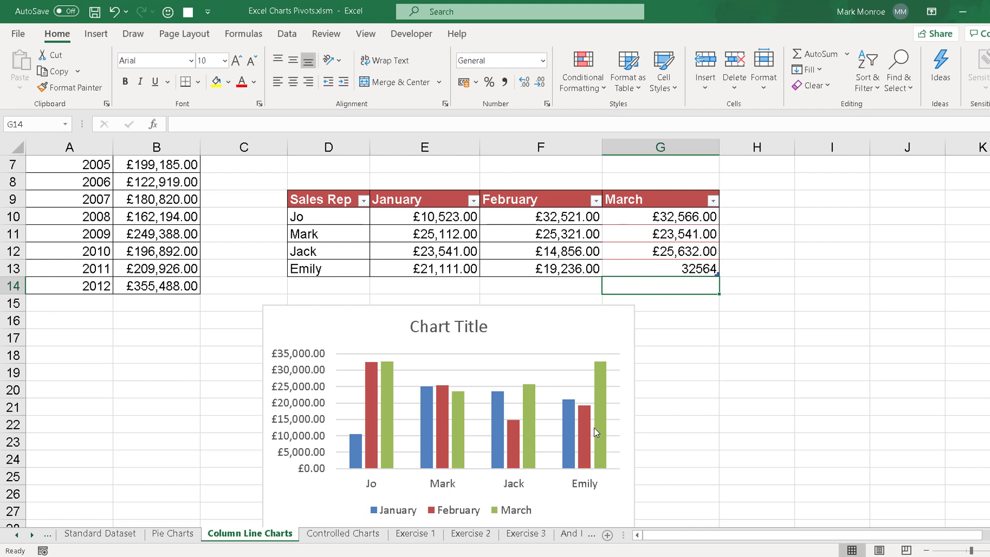
# - Extend the Sales Rep table with a new row by entering another sales rep's first name in D14
pyautogui.moveTo(595, 432)
pyautogui.click(312, 286)
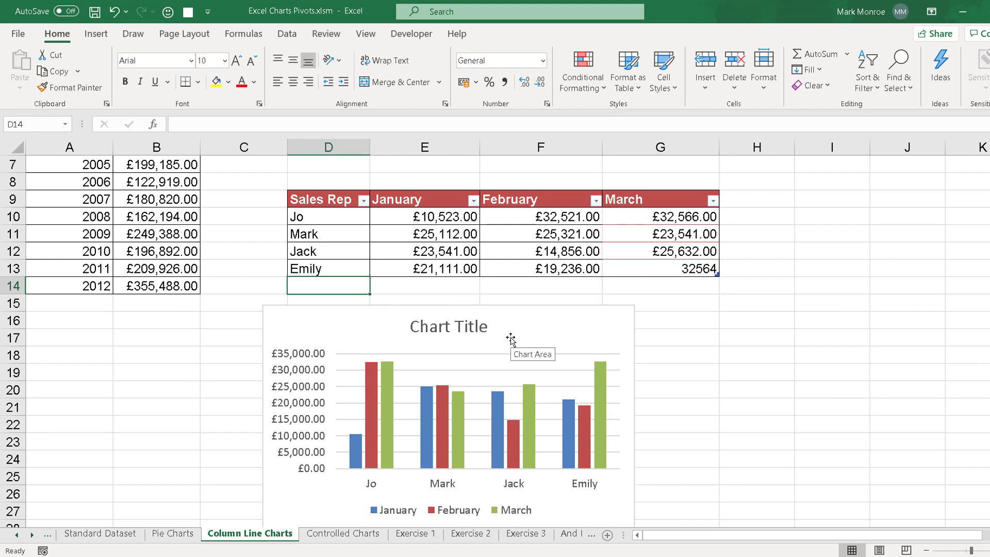
pyautogui.write('James')
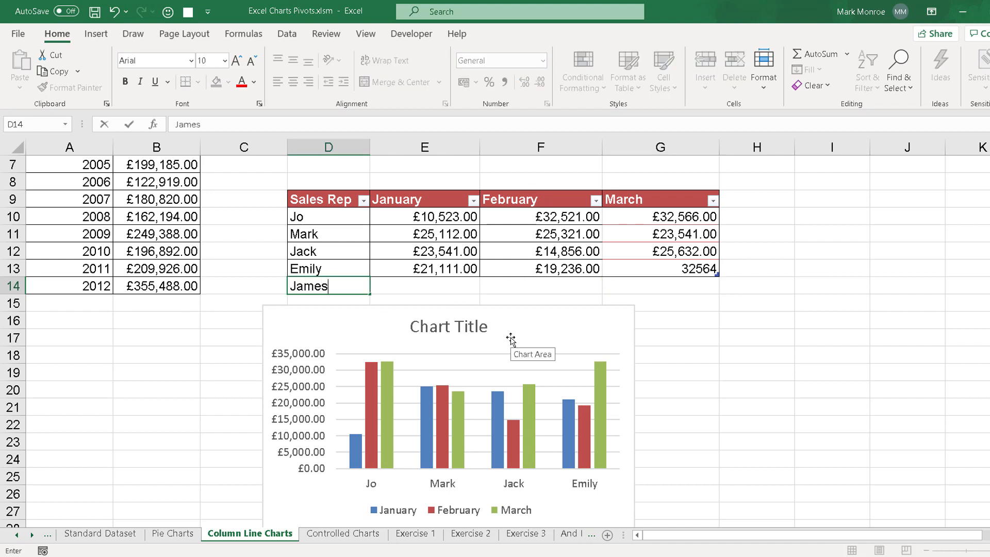
pyautogui.press('Tab')
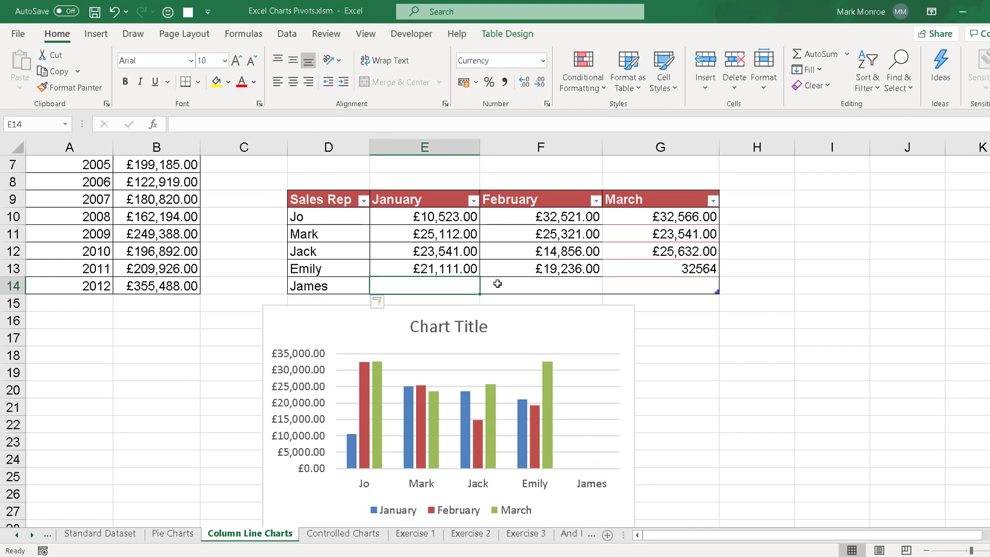
# - Enter the new sales rep's figures in row 14: January 32547, February 12546 and March 23658
pyautogui.write('32547')
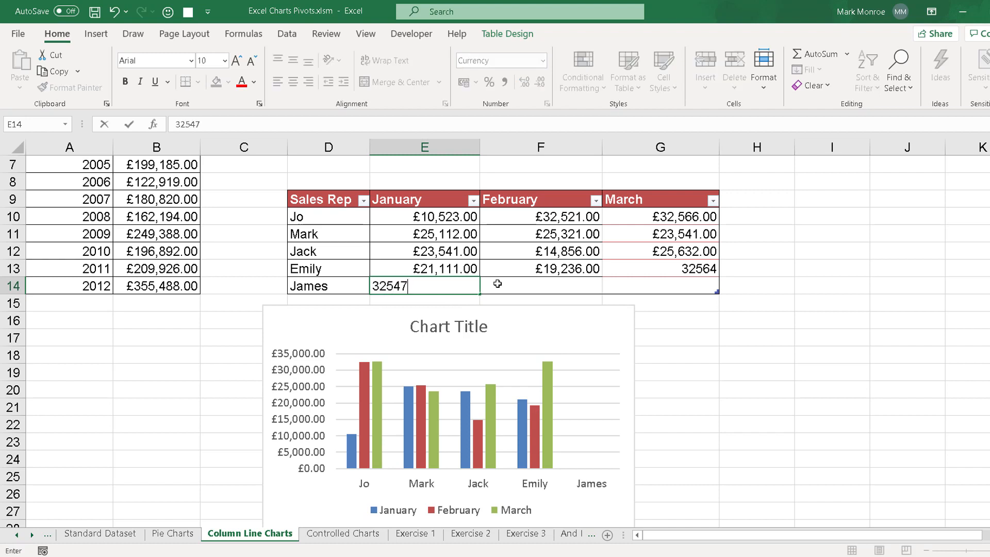
pyautogui.click(497, 283)
pyautogui.write('12')
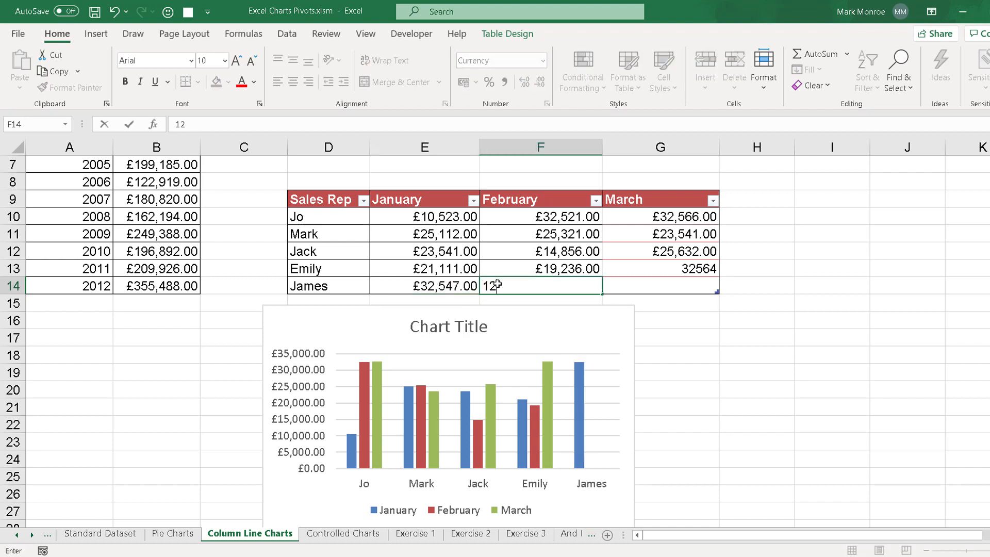
pyautogui.write(',546')
pyautogui.press('Tab')
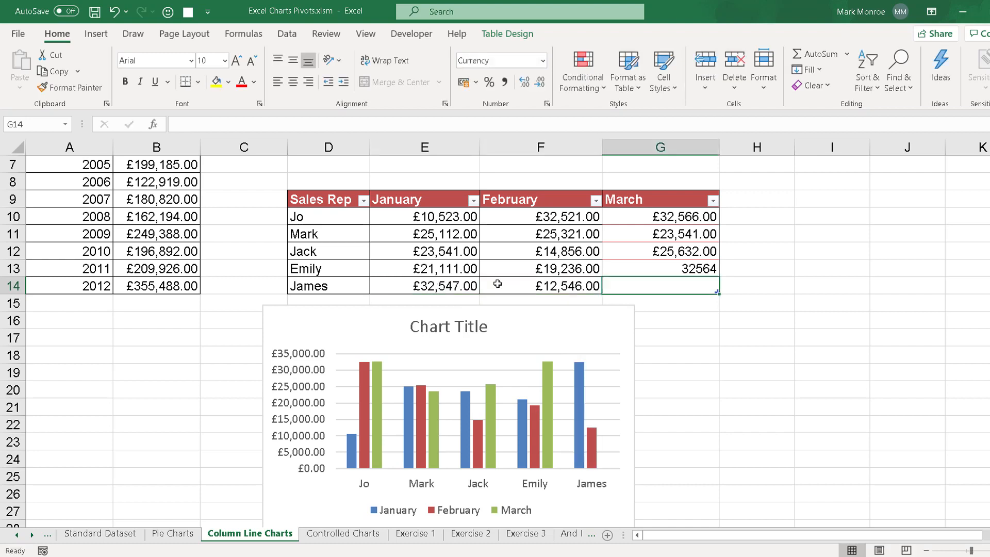
pyautogui.write('23658')
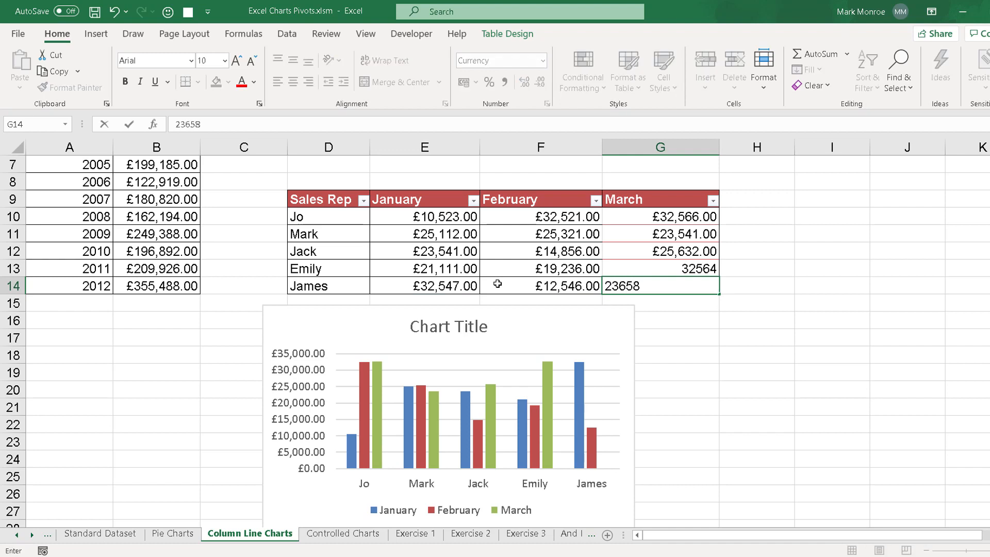
pyautogui.press('Return')
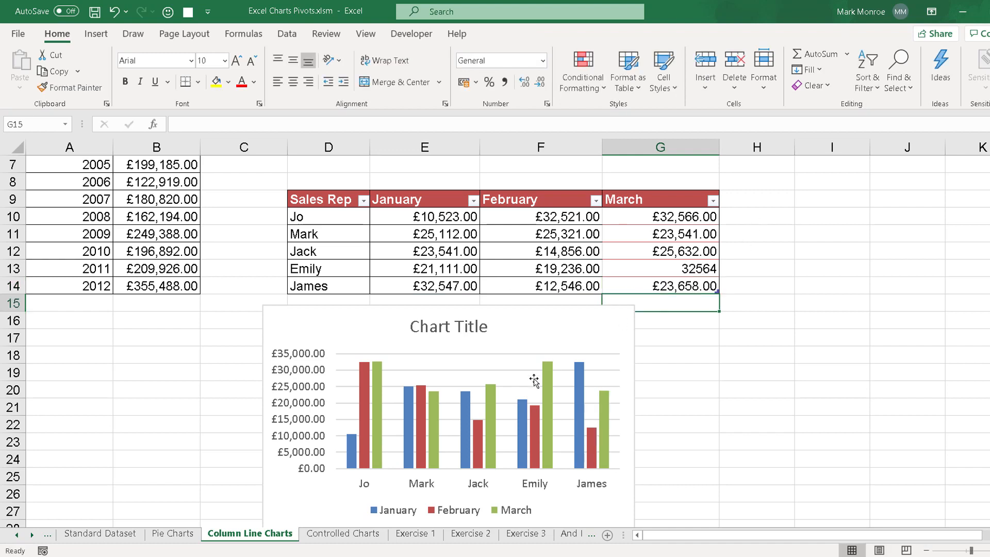